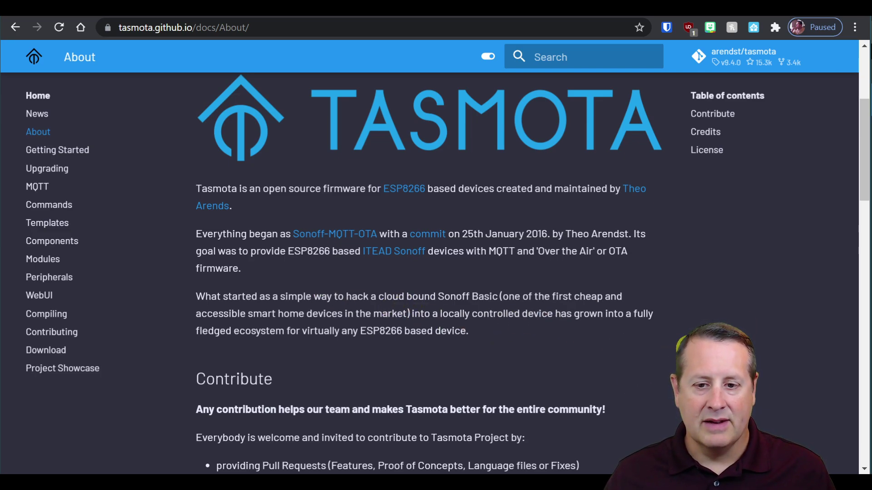
Step: Read the project background and contribution sections on the Tasmota About page
{"action": "scroll", "coordinate": [671, 359], "scroll_direction": "down", "scroll_amount": 2}
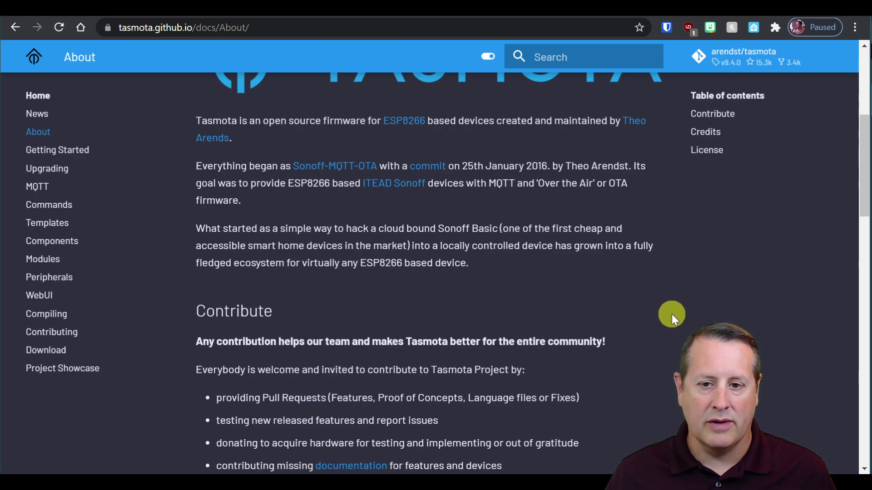
{"action": "scroll", "coordinate": [705, 314], "scroll_direction": "down", "scroll_amount": 3}
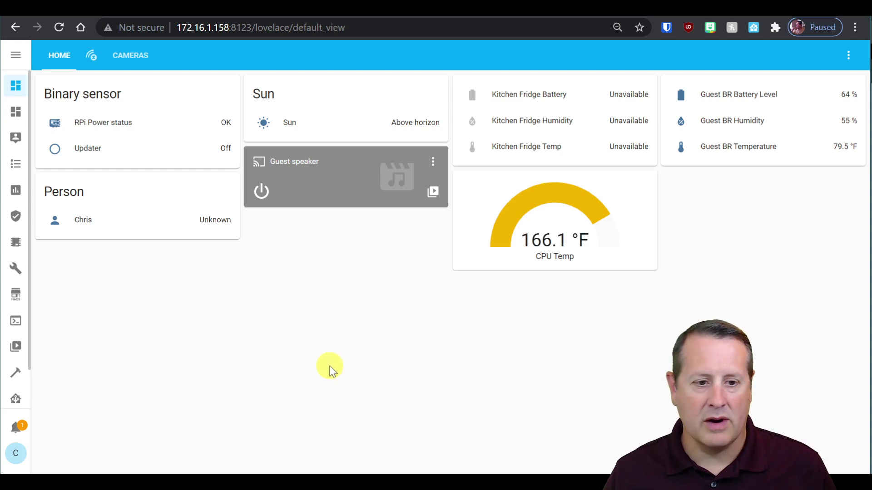
Step: Find TasmoAdmin in Home Assistant's add-on store by searching for "tas" and install it
{"action": "left_click", "coordinate": [16, 400]}
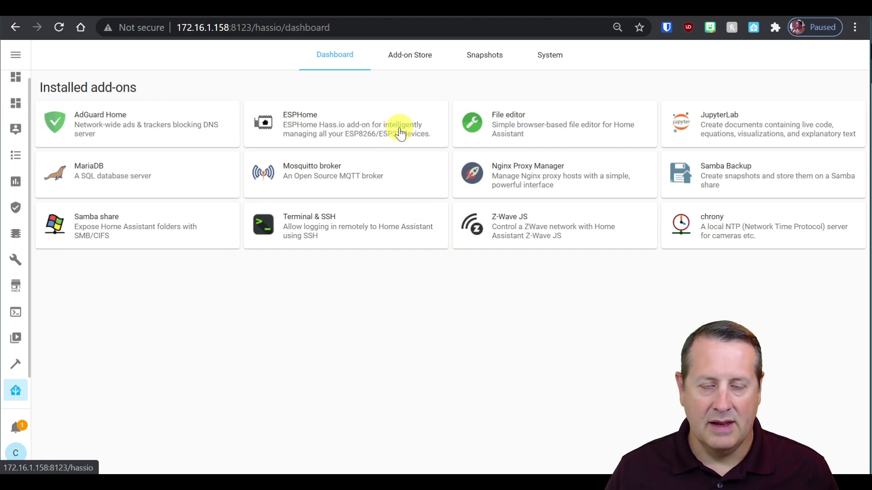
{"action": "left_click", "coordinate": [405, 54]}
{"action": "left_click", "coordinate": [170, 88]}
{"action": "type", "text": "tas"}
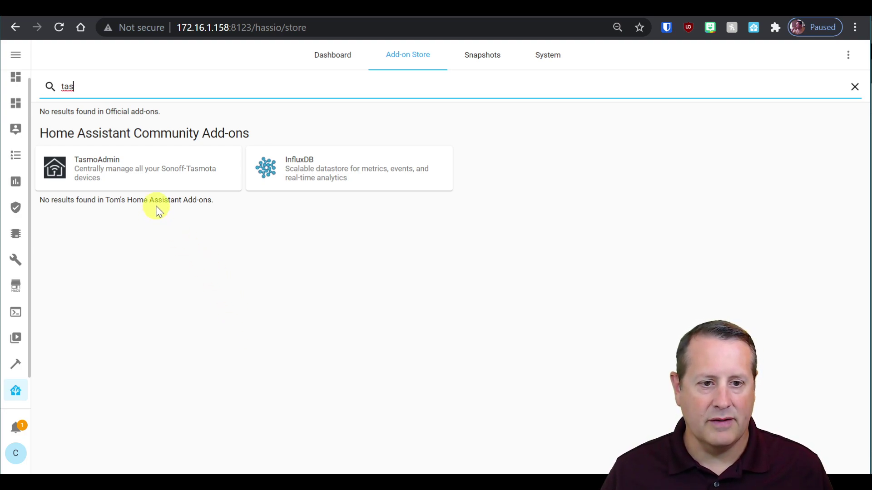
{"action": "left_click", "coordinate": [132, 175]}
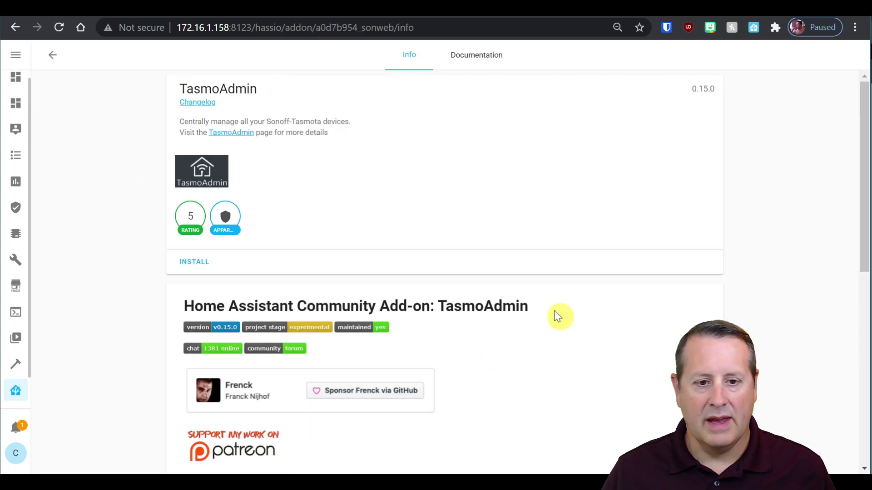
{"action": "left_click", "coordinate": [196, 262]}
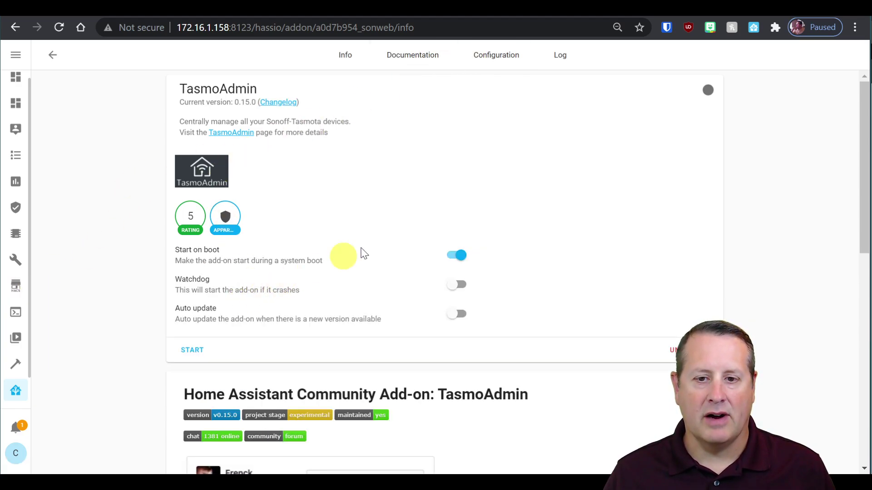
Step: Review the TasmoAdmin add-on's SSL and network configuration, keep the defaults, and start the add-on
{"action": "left_click", "coordinate": [484, 66]}
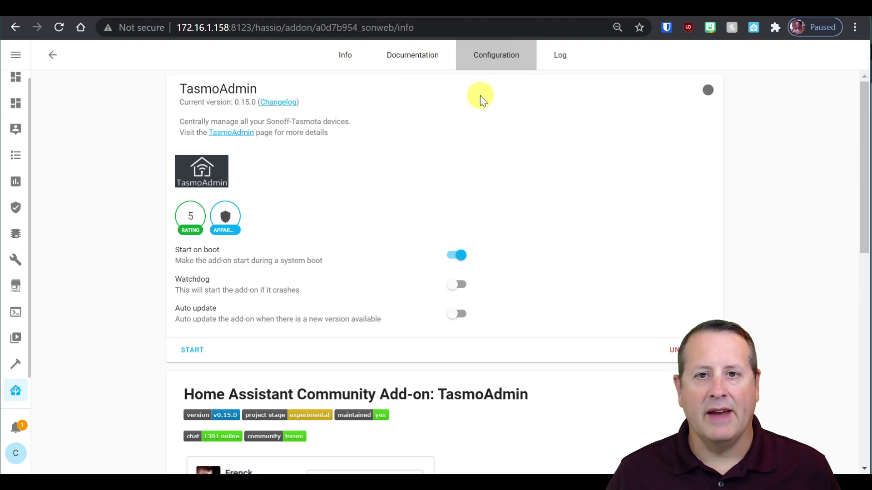
{"action": "left_click", "coordinate": [500, 61]}
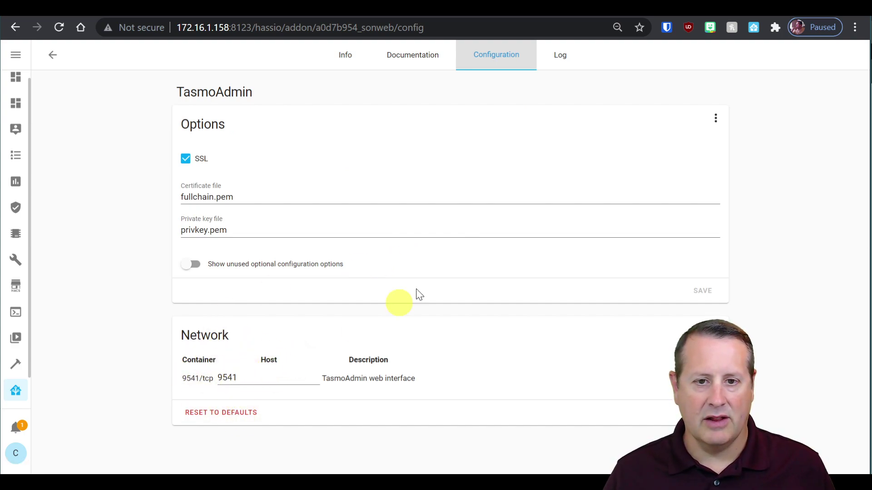
{"action": "left_click", "coordinate": [347, 60]}
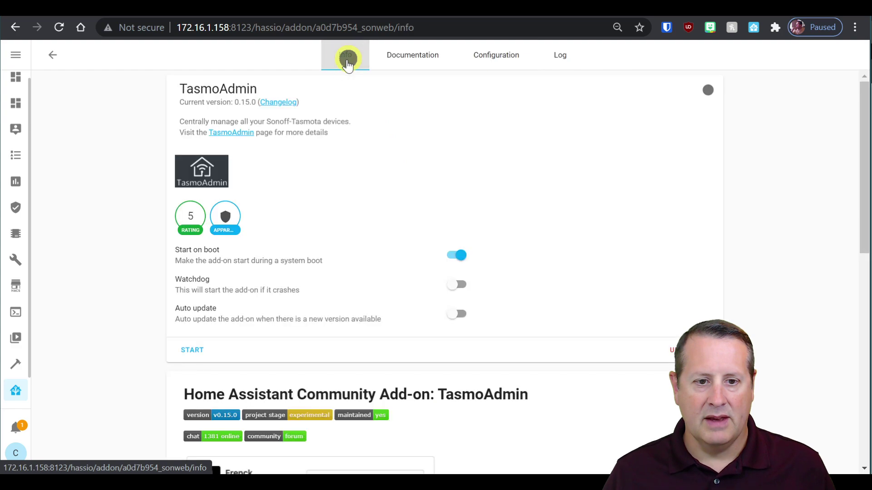
{"action": "left_click", "coordinate": [198, 350]}
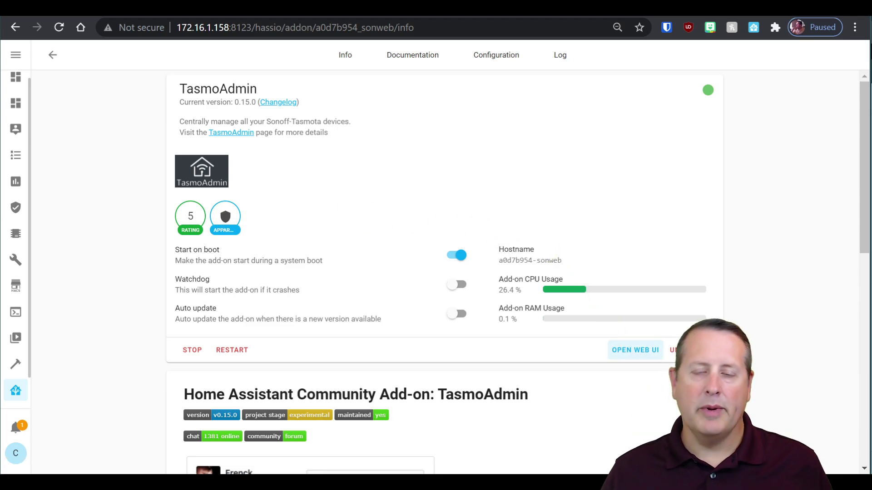
Step: Open the TasmoAdmin web interface and register an account with a username and password
{"action": "left_click", "coordinate": [629, 349]}
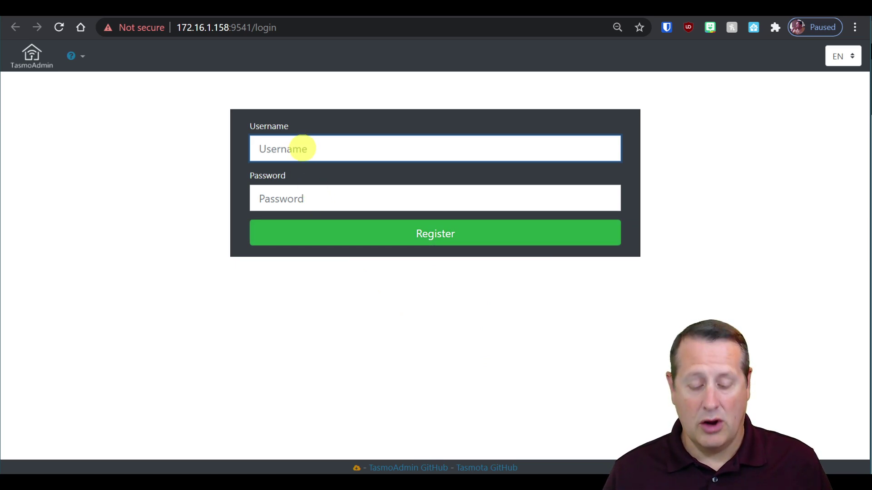
{"action": "key", "text": "ctrl+v"}
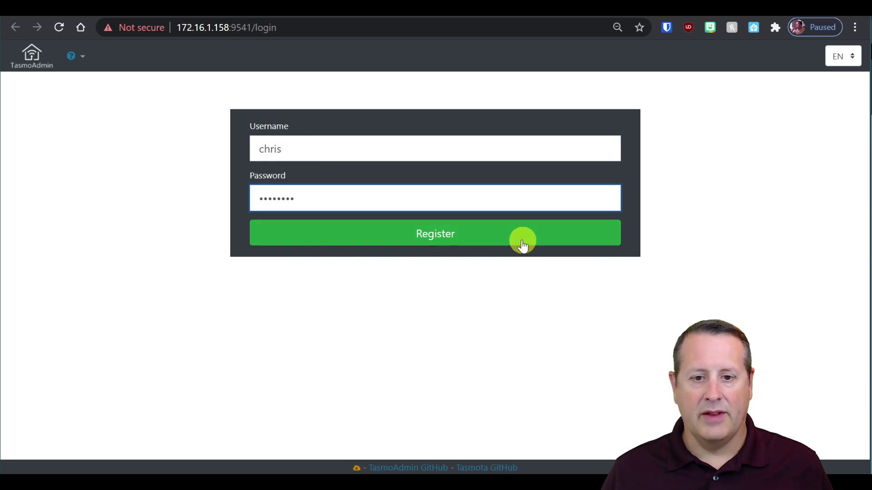
{"action": "left_click", "coordinate": [521, 241]}
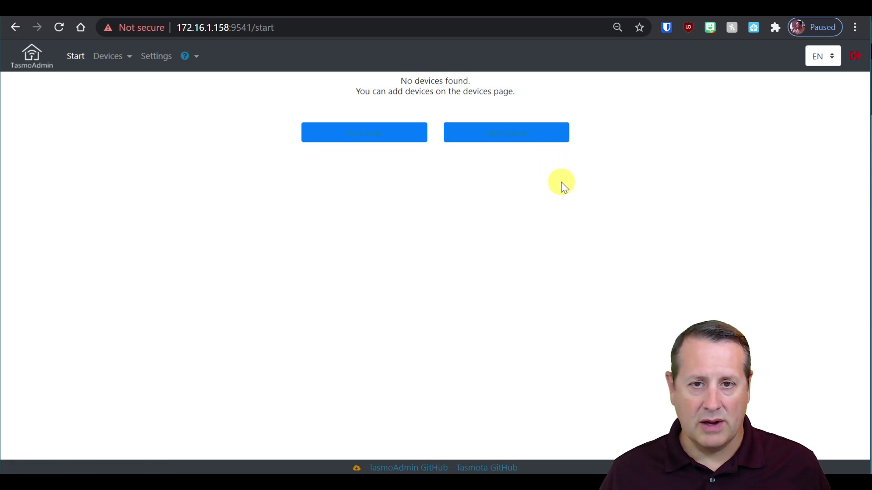
Step: Run an AutoScan for Tasmota devices over the IP range 172.16.1.1 to 172.16.1.254, keeping admin as the device username
{"action": "left_click", "coordinate": [520, 134]}
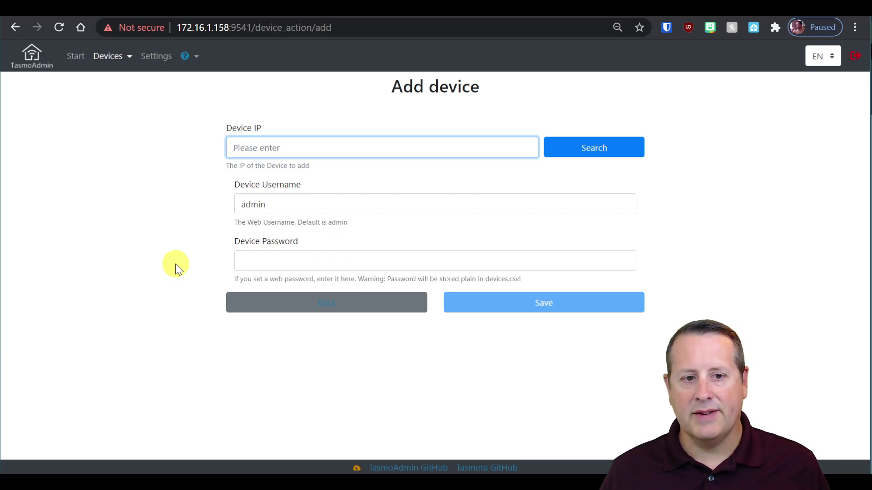
{"action": "left_click", "coordinate": [76, 57]}
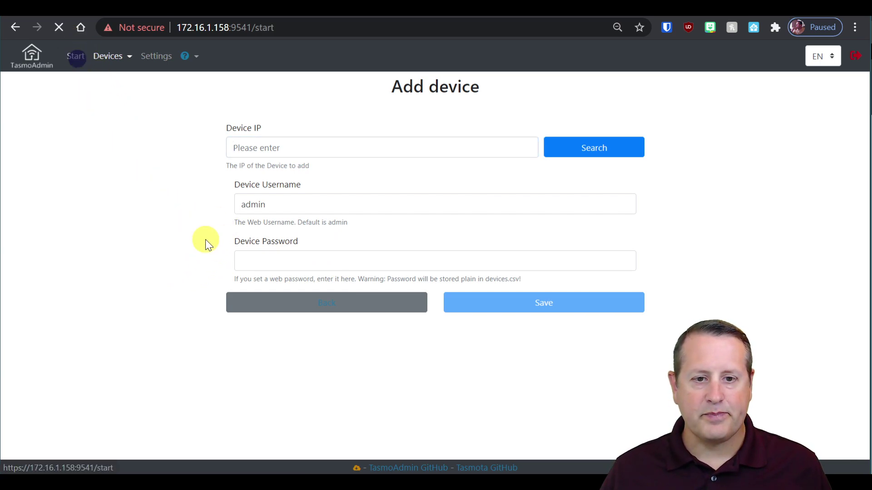
{"action": "left_click", "coordinate": [367, 136]}
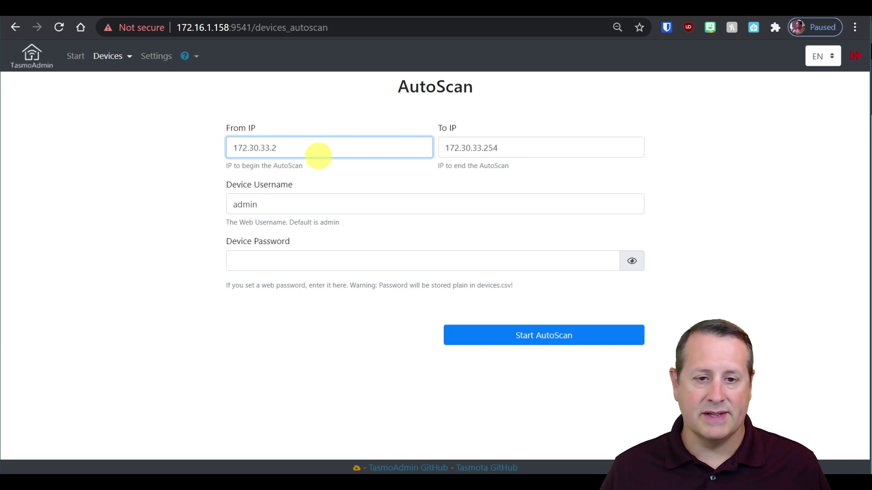
{"action": "left_click_drag", "start_coordinate": [299, 153], "coordinate": [214, 156]}
{"action": "type", "text": "16"}
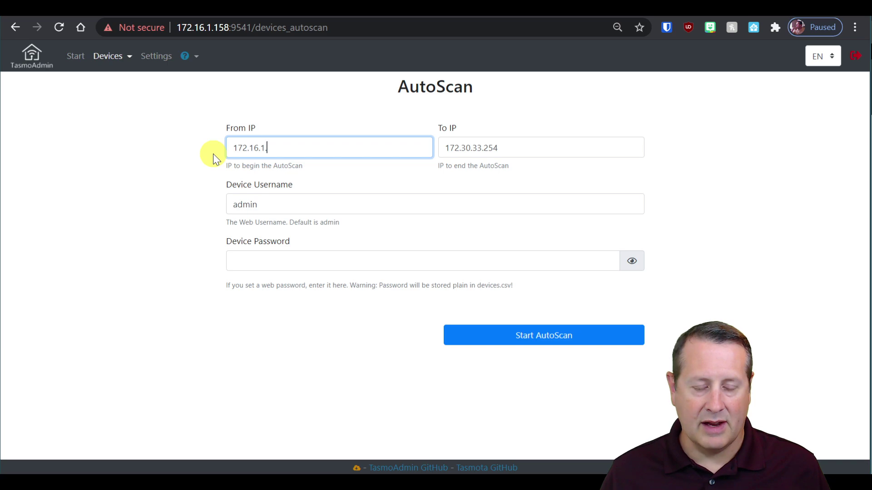
{"action": "key", "text": "Tab"}
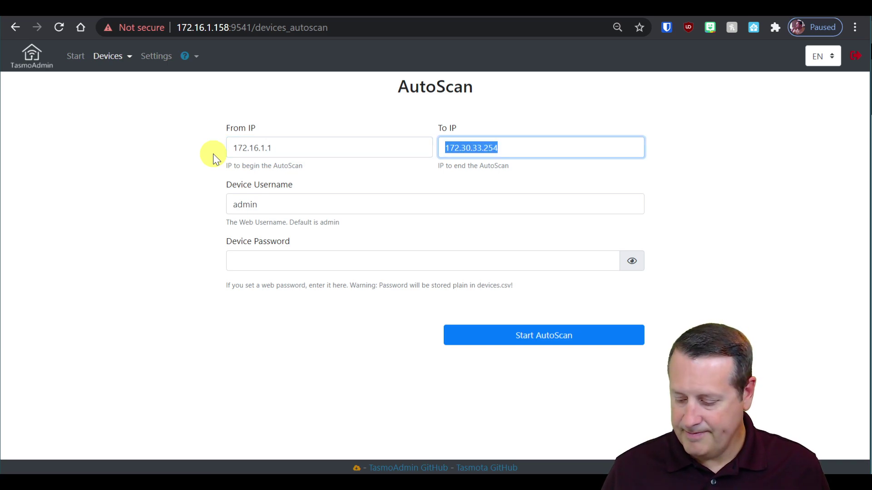
{"action": "type", "text": "172.16.1.25"}
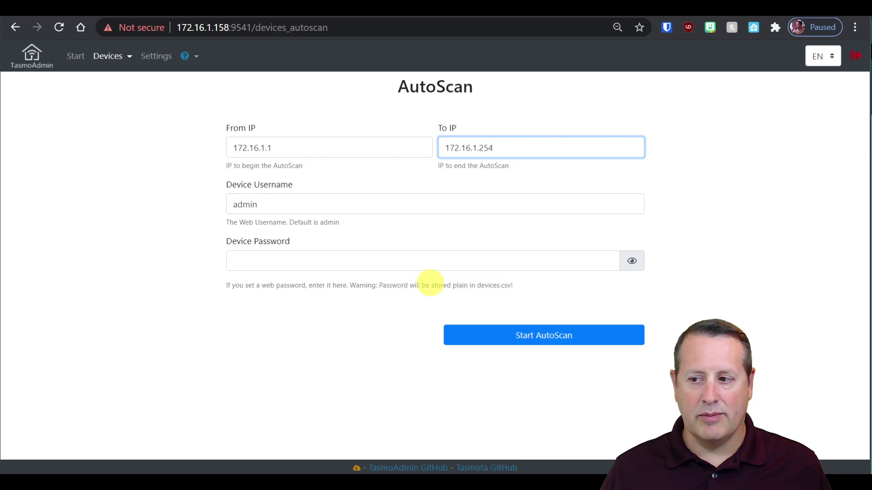
{"action": "key", "text": "ctrl+plus"}
{"action": "key", "text": "ctrl+plus"}
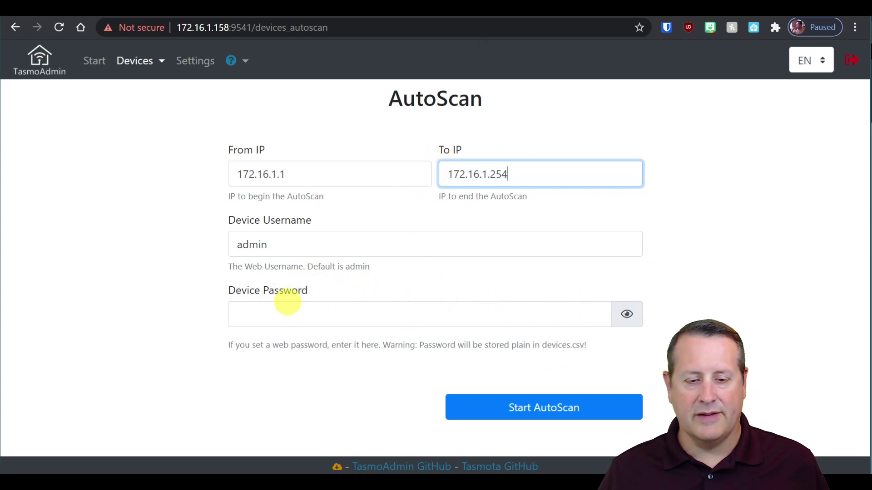
{"action": "left_click", "coordinate": [553, 411]}
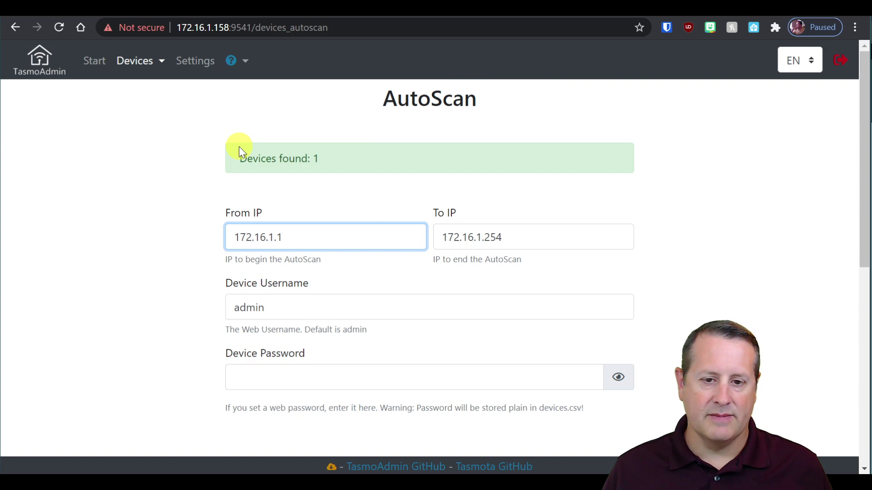
Step: Save the discovered freezerplug device to TasmoAdmin at position 1
{"action": "scroll", "coordinate": [203, 277], "scroll_direction": "down", "scroll_amount": 3}
{"action": "scroll", "coordinate": [203, 276], "scroll_direction": "down", "scroll_amount": 5}
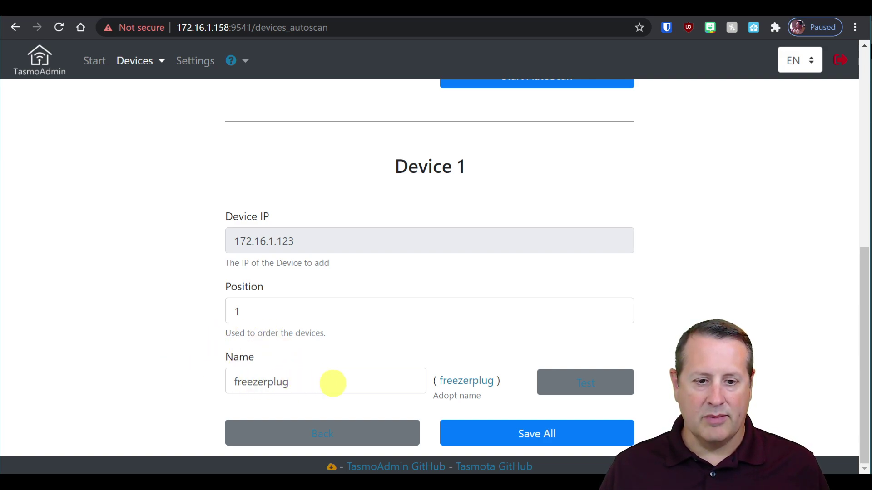
{"action": "left_click", "coordinate": [533, 437]}
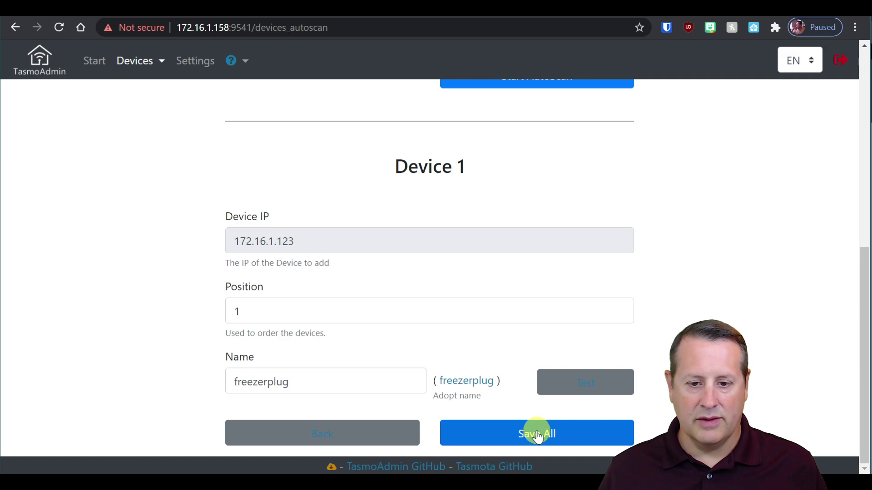
{"action": "left_click", "coordinate": [533, 435]}
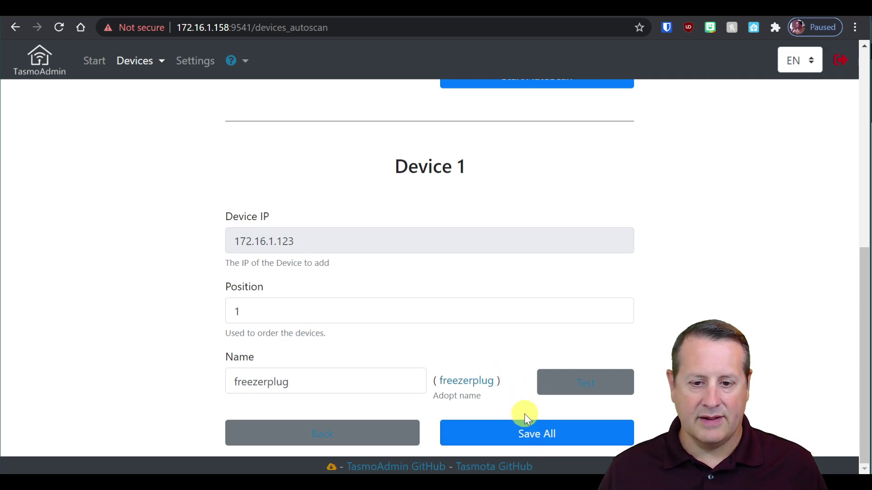
{"action": "left_click", "coordinate": [549, 442]}
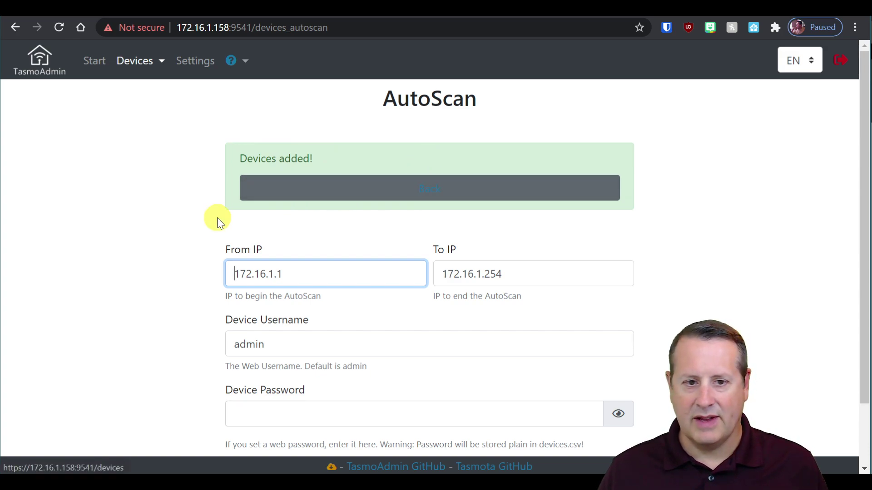
{"action": "scroll", "coordinate": [160, 235], "scroll_direction": "down", "scroll_amount": 2}
{"action": "scroll", "coordinate": [182, 182], "scroll_direction": "up", "scroll_amount": 2}
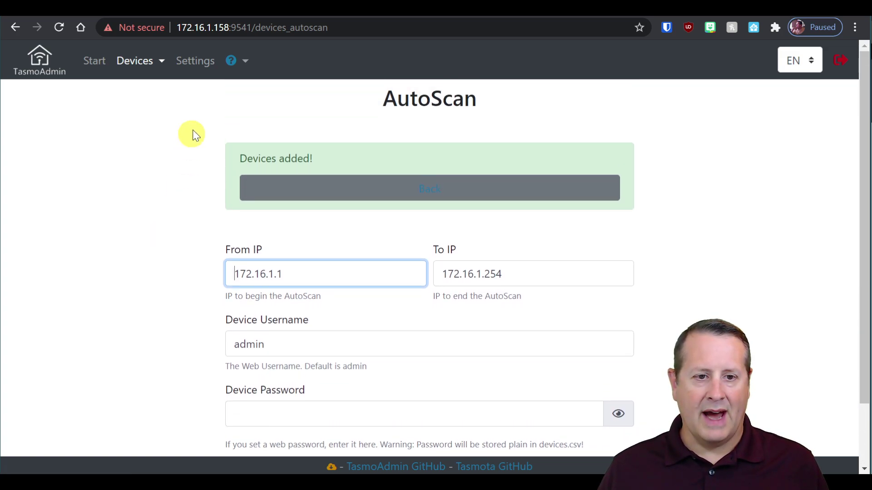
Step: Open the device list, examine all of freezerplug's columns in Detail View, and return to the compact view
{"action": "left_click", "coordinate": [145, 63]}
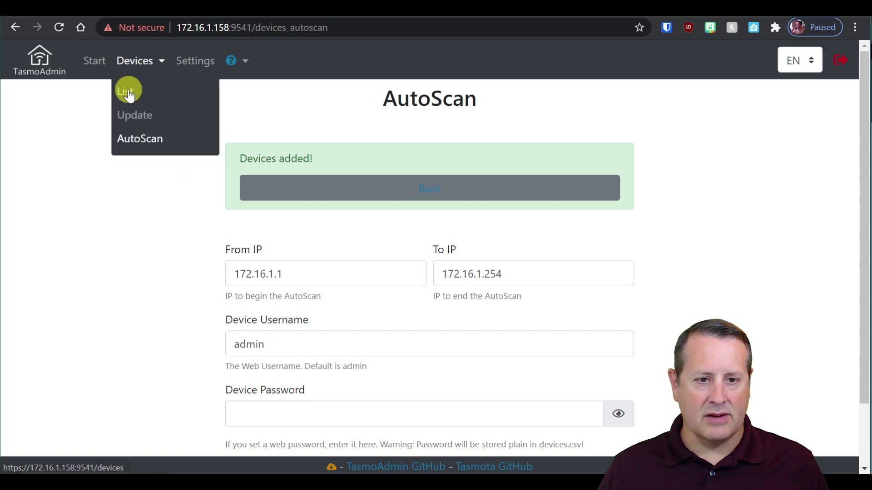
{"action": "left_click", "coordinate": [127, 90]}
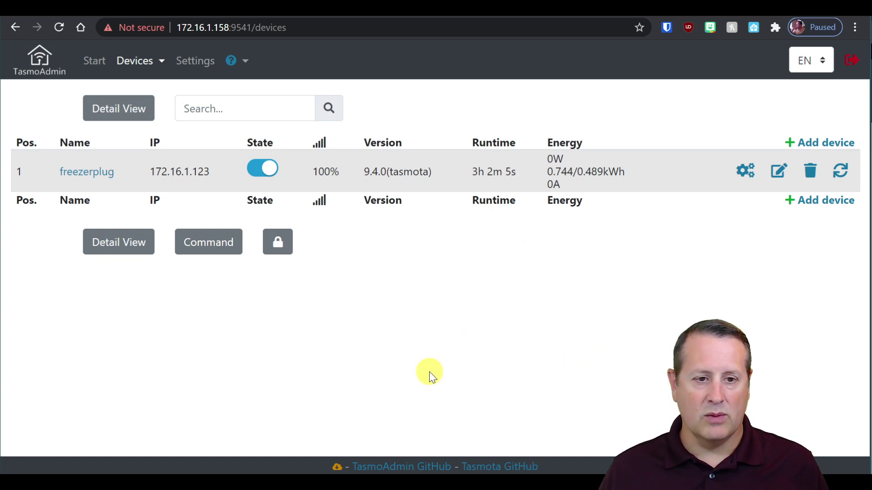
{"action": "left_click", "coordinate": [116, 249]}
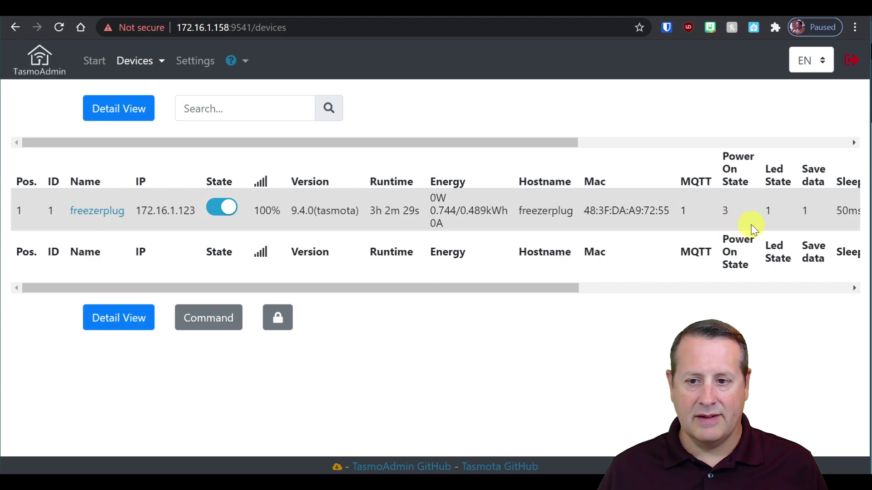
{"action": "left_click_drag", "start_coordinate": [536, 286], "coordinate": [788, 334]}
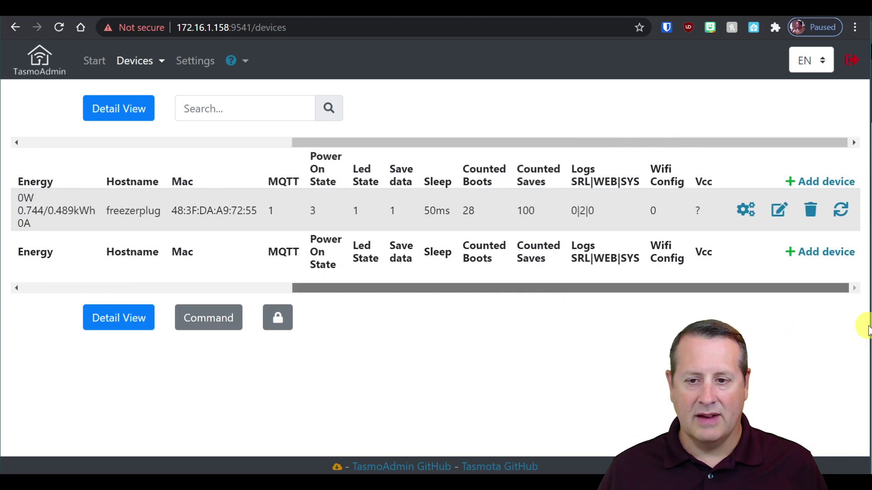
{"action": "left_click_drag", "start_coordinate": [867, 327], "coordinate": [863, 324]}
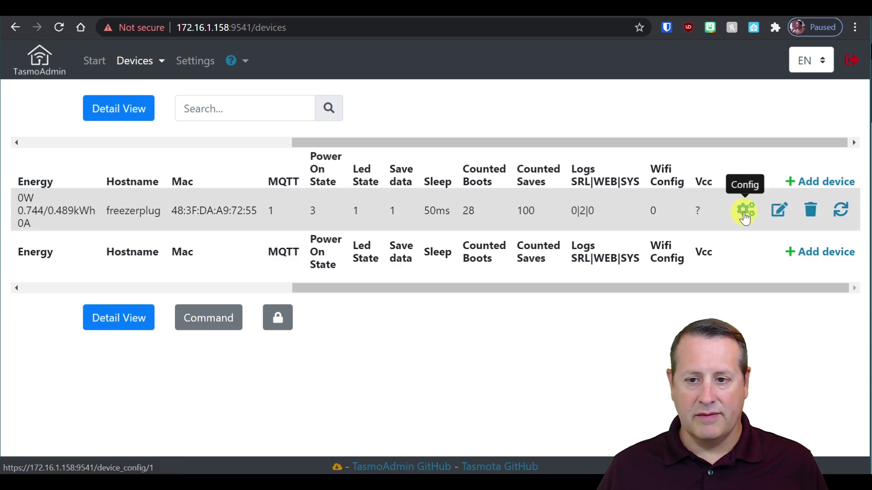
{"action": "left_click_drag", "start_coordinate": [649, 286], "coordinate": [146, 301]}
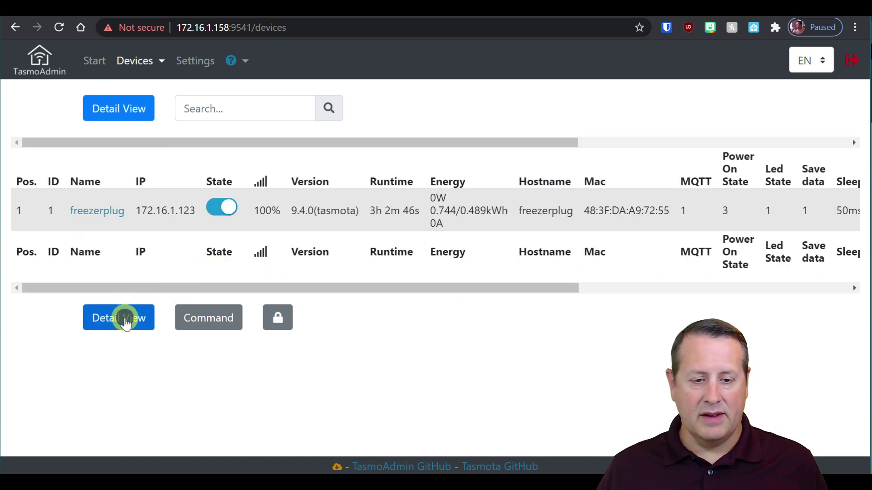
{"action": "left_click", "coordinate": [126, 323]}
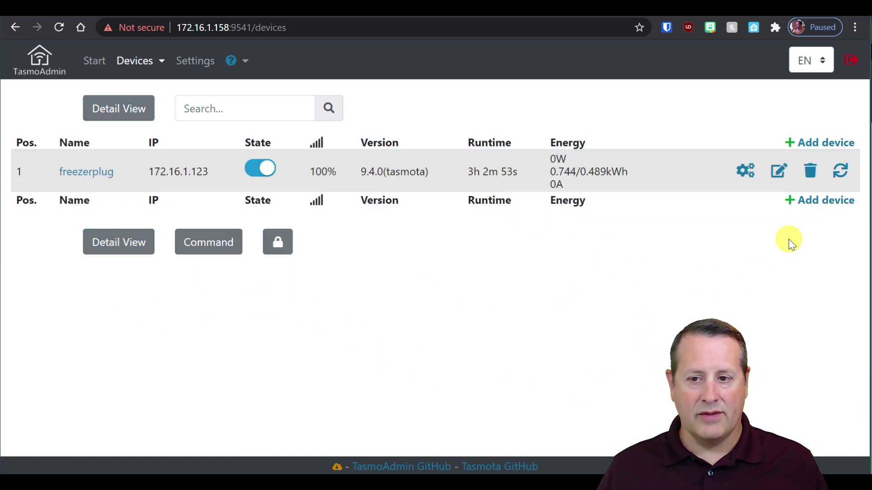
Step: Show the command entry for the devices, and examine the command usage instructions and Commands List in the Tasmota documentation
{"action": "left_click", "coordinate": [202, 245]}
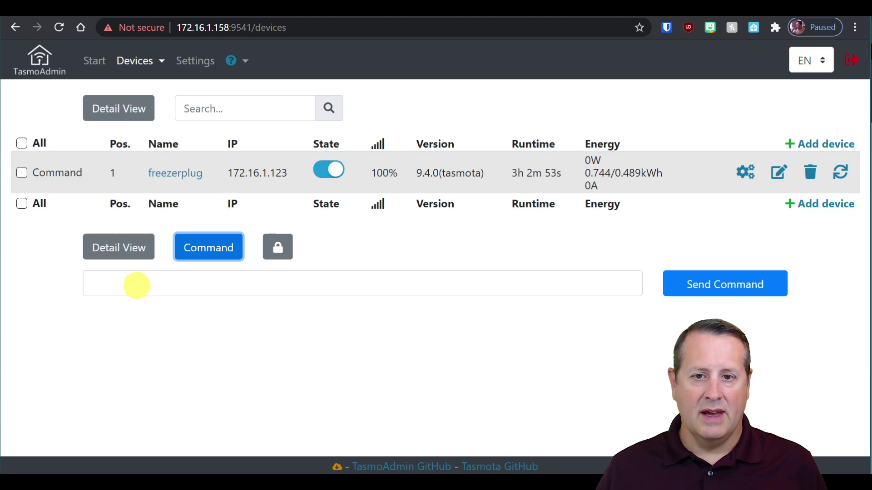
{"action": "left_click", "coordinate": [564, 9]}
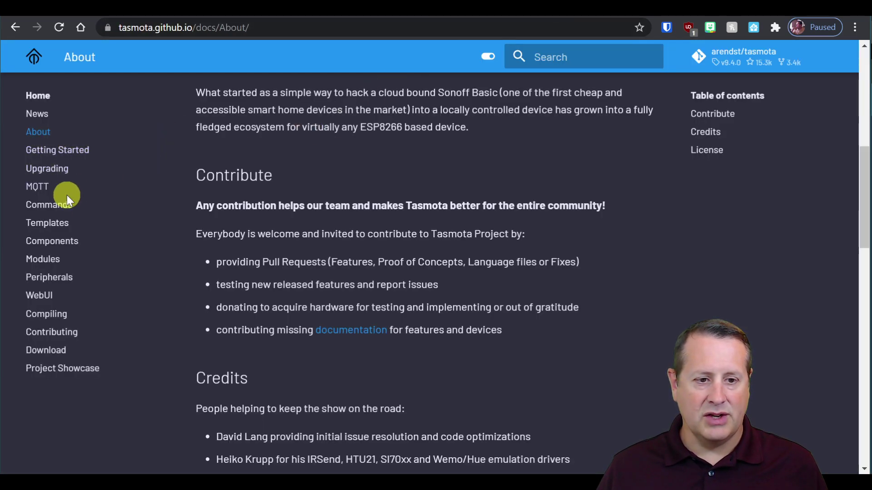
{"action": "left_click", "coordinate": [55, 211]}
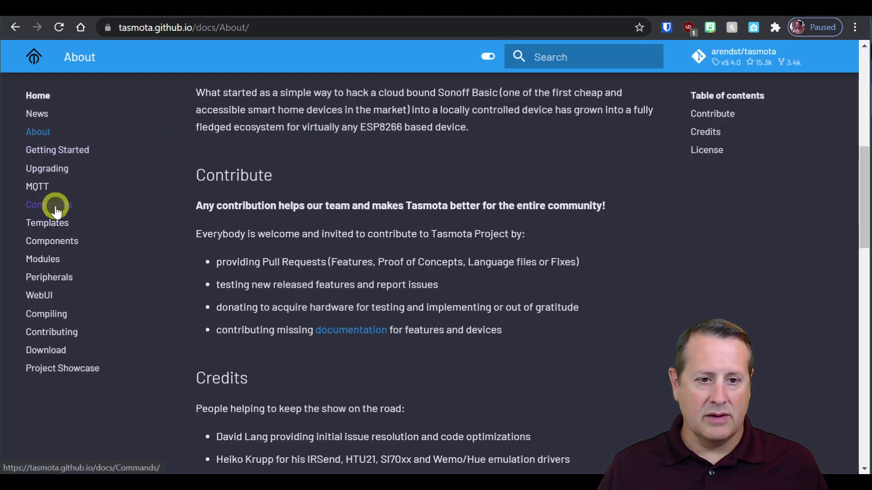
{"action": "scroll", "coordinate": [437, 273], "scroll_direction": "down", "scroll_amount": 9}
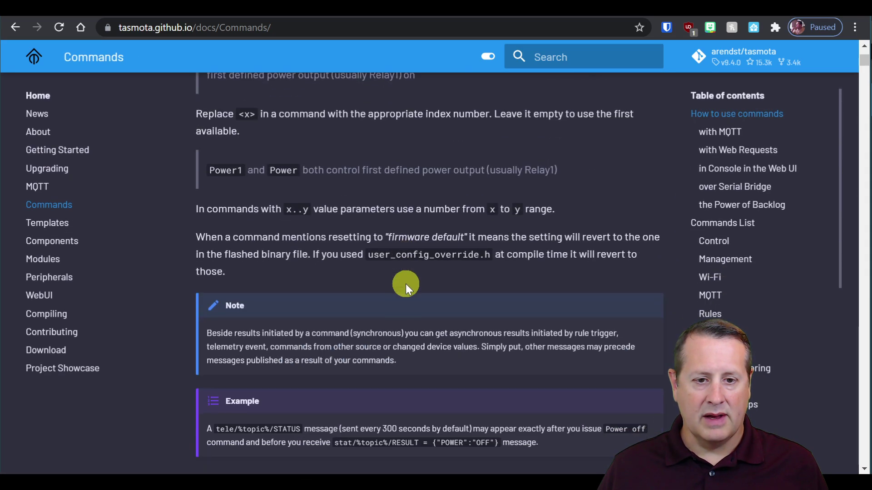
{"action": "scroll", "coordinate": [395, 308], "scroll_direction": "down", "scroll_amount": 5}
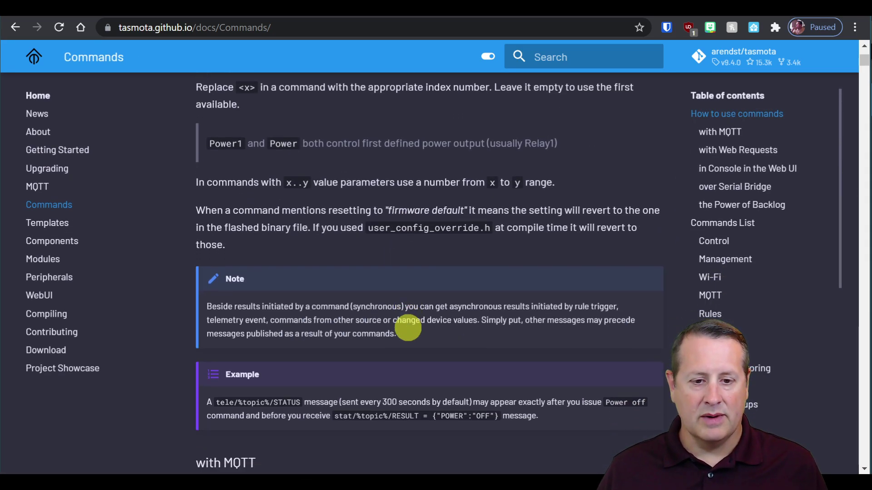
{"action": "scroll", "coordinate": [493, 354], "scroll_direction": "down", "scroll_amount": 5}
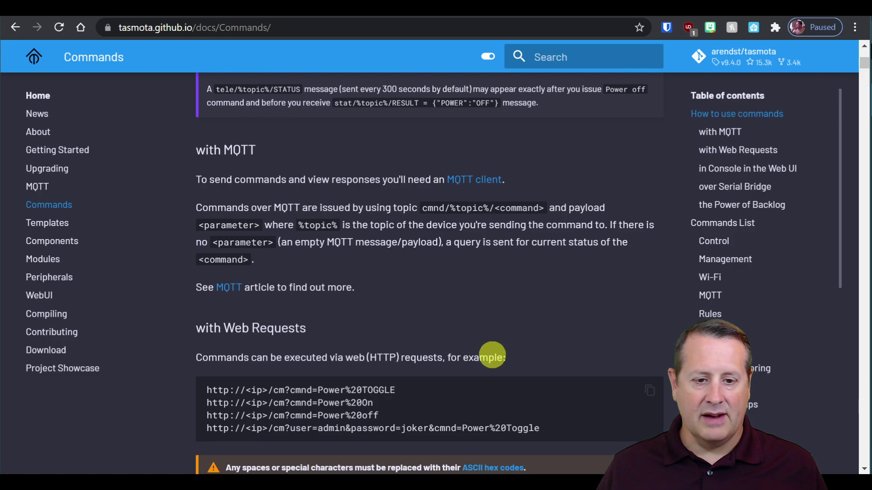
{"action": "scroll", "coordinate": [395, 326], "scroll_direction": "down", "scroll_amount": 3}
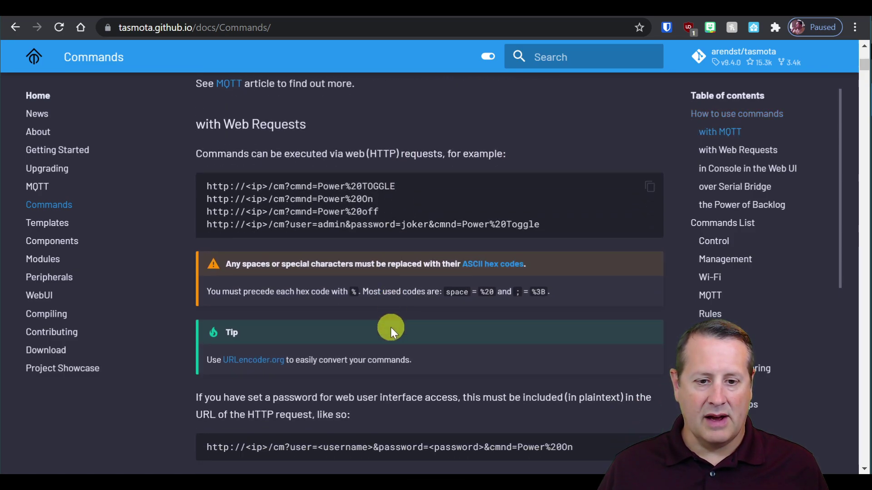
{"action": "scroll", "coordinate": [391, 328], "scroll_direction": "down", "scroll_amount": 13}
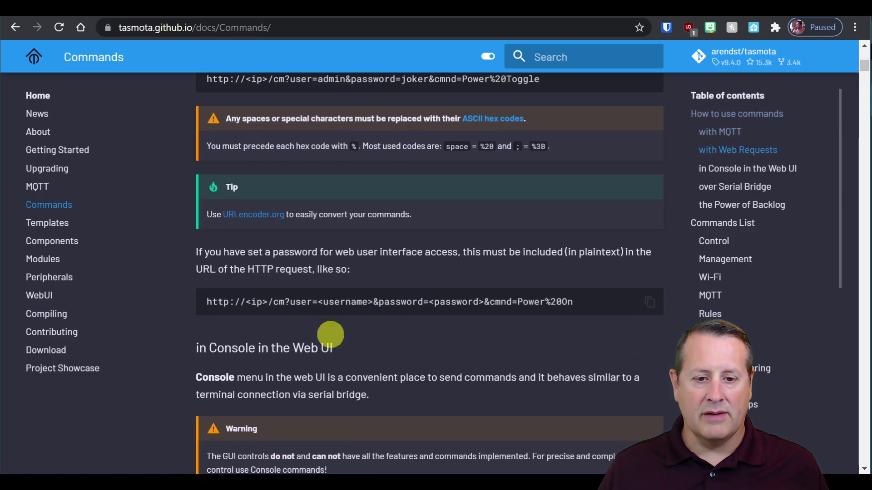
{"action": "scroll", "coordinate": [326, 343], "scroll_direction": "down", "scroll_amount": 6}
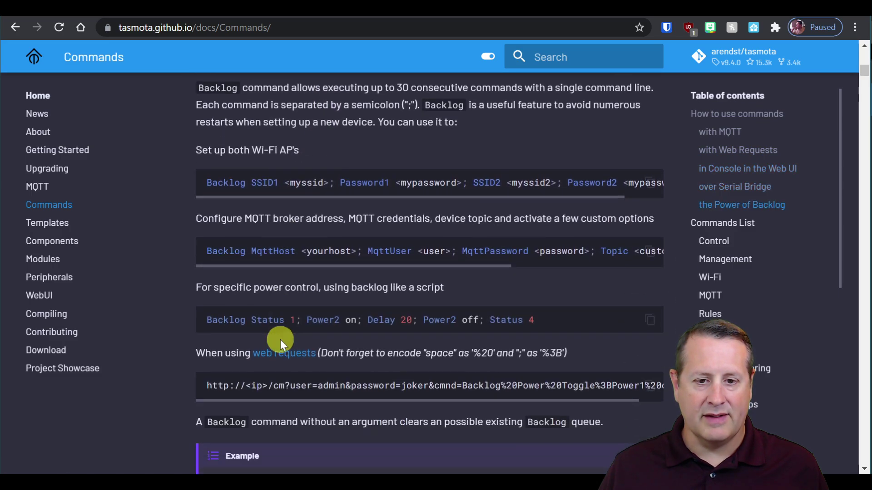
{"action": "scroll", "coordinate": [205, 332], "scroll_direction": "down", "scroll_amount": 5}
{"action": "scroll", "coordinate": [266, 331], "scroll_direction": "down", "scroll_amount": 16}
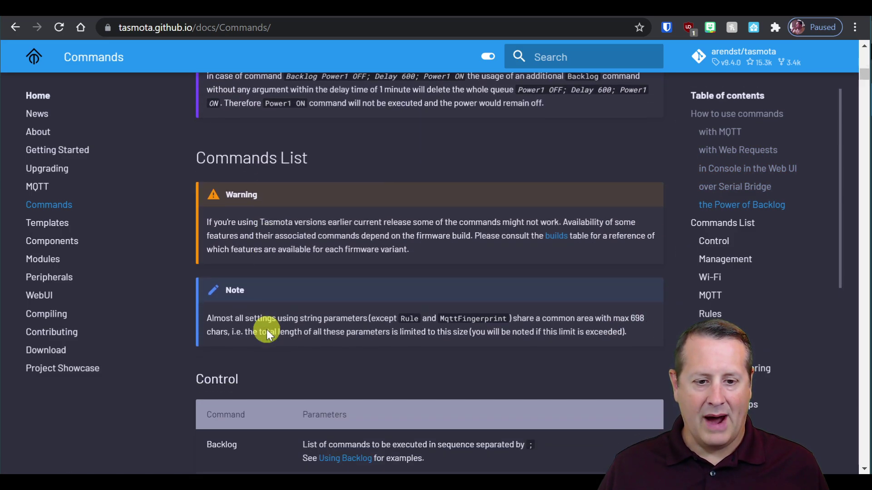
{"action": "scroll", "coordinate": [266, 331], "scroll_direction": "down", "scroll_amount": 20}
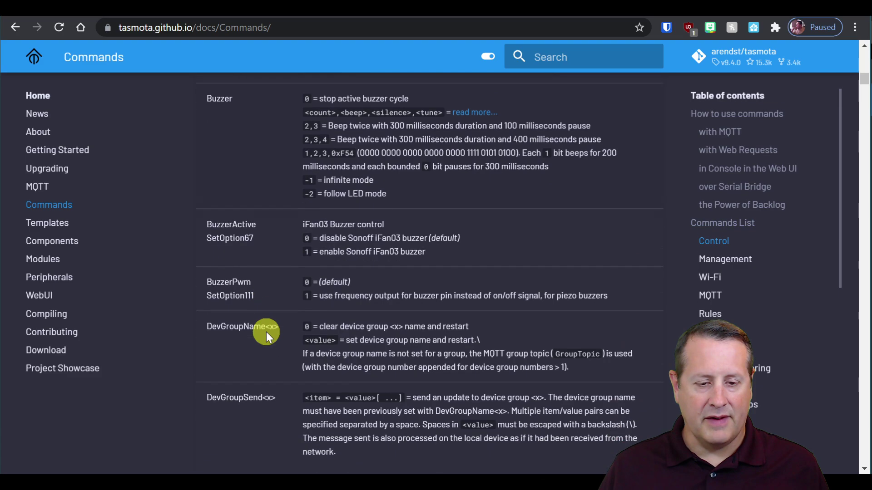
{"action": "scroll", "coordinate": [259, 296], "scroll_direction": "down", "scroll_amount": 3}
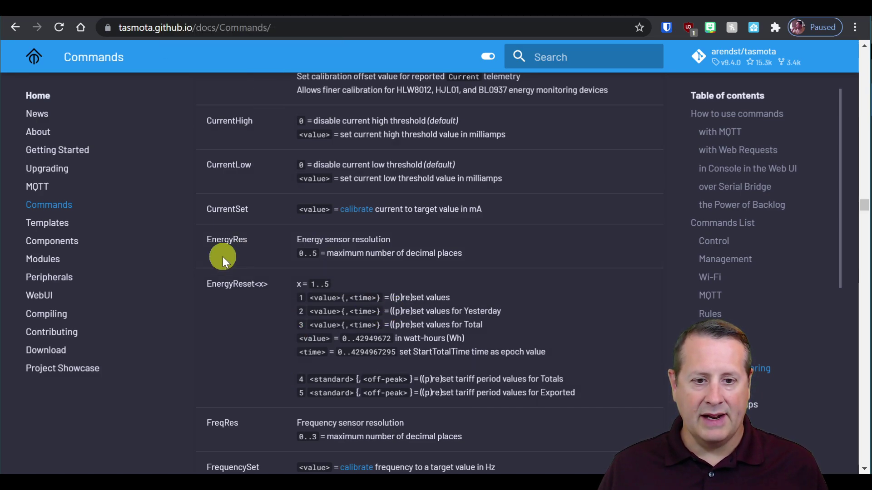
Step: Return to TasmoAdmin's command entry, and open freezerplug's configuration to examine its General settings
{"action": "left_click", "coordinate": [385, 7]}
{"action": "left_click", "coordinate": [189, 278]}
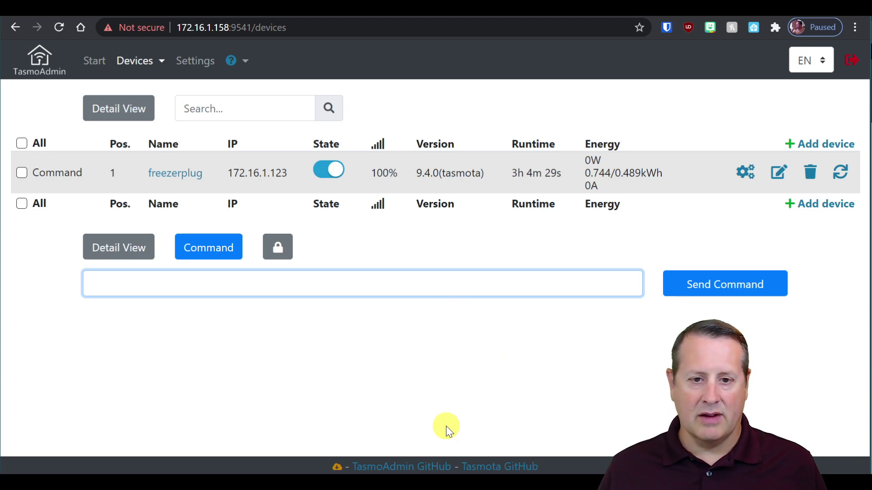
{"action": "left_click", "coordinate": [745, 175]}
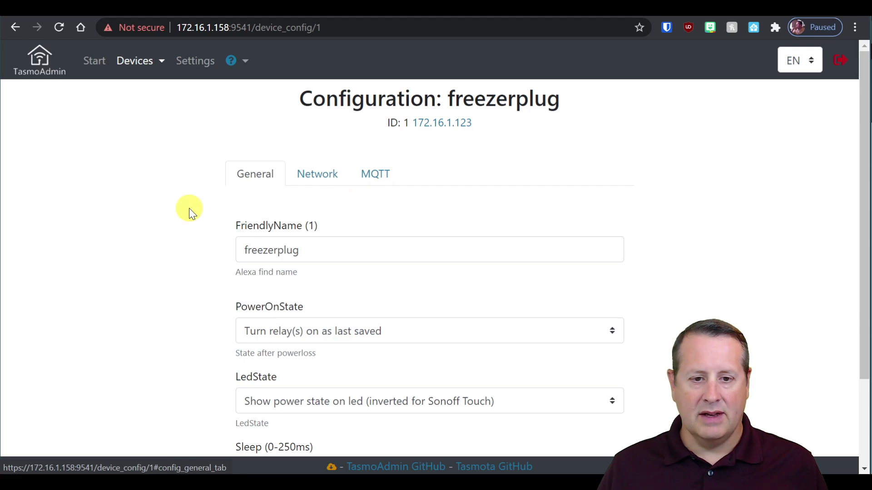
{"action": "scroll", "coordinate": [189, 210], "scroll_direction": "down", "scroll_amount": 1}
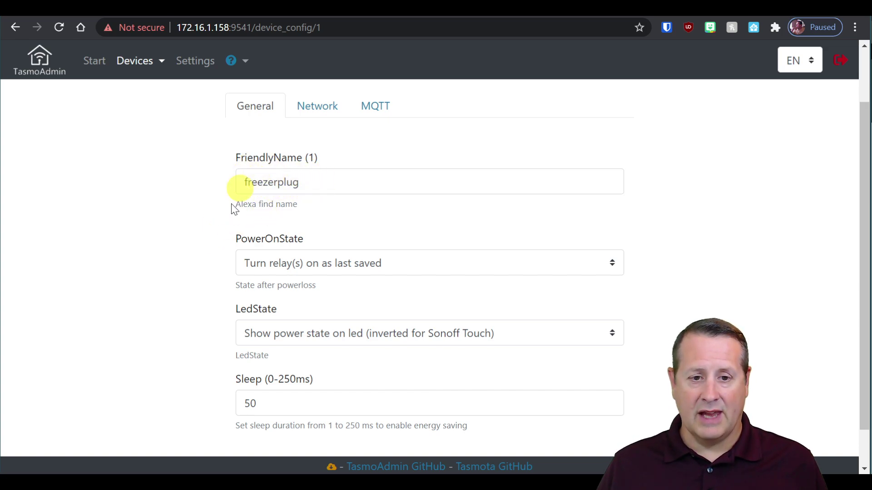
{"action": "scroll", "coordinate": [181, 251], "scroll_direction": "down", "scroll_amount": 1}
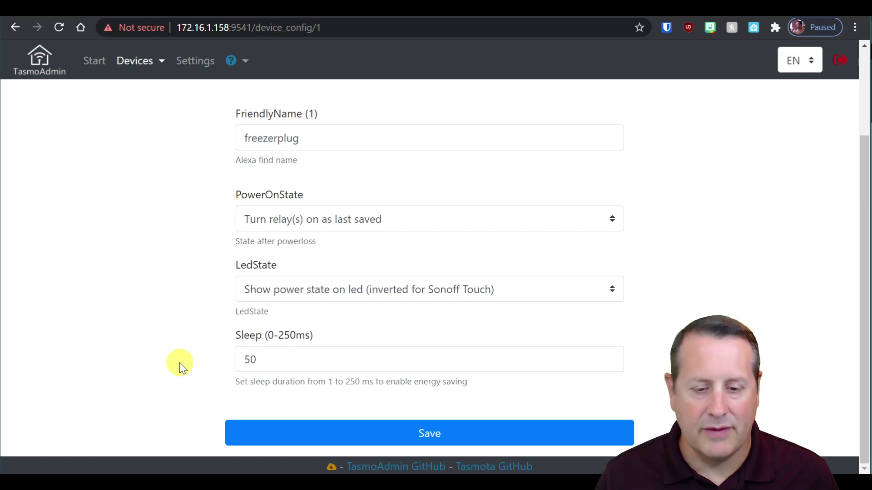
Step: Examine freezerplug's Network settings, from the hostname and IP addressing down to the access points and WIFI Config
{"action": "scroll", "coordinate": [222, 365], "scroll_direction": "up", "scroll_amount": 3}
{"action": "left_click", "coordinate": [315, 172]}
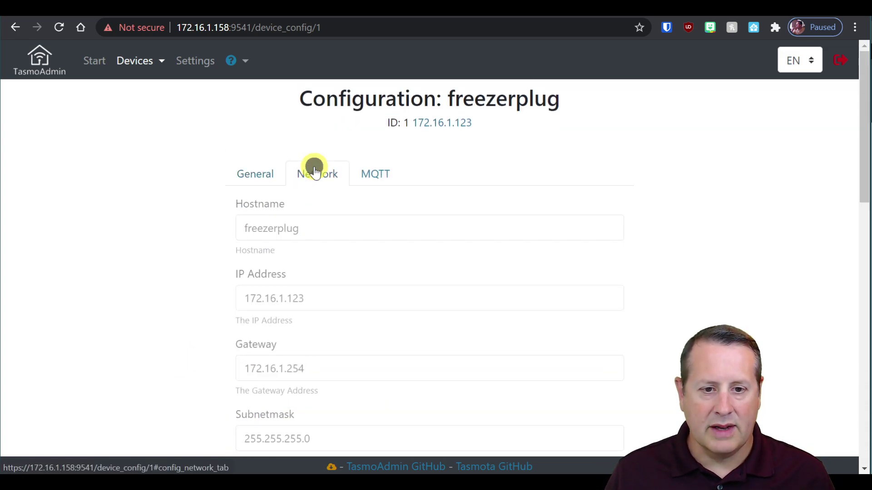
{"action": "scroll", "coordinate": [166, 274], "scroll_direction": "down", "scroll_amount": 2}
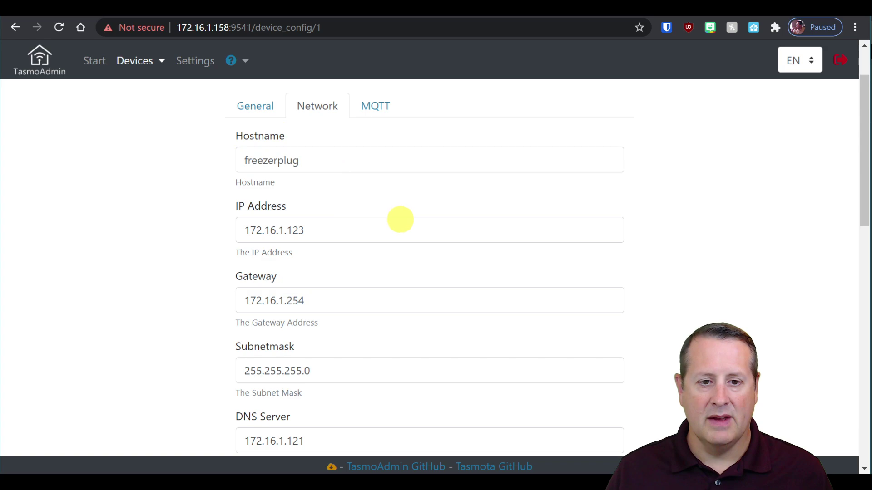
{"action": "scroll", "coordinate": [400, 220], "scroll_direction": "down", "scroll_amount": 1}
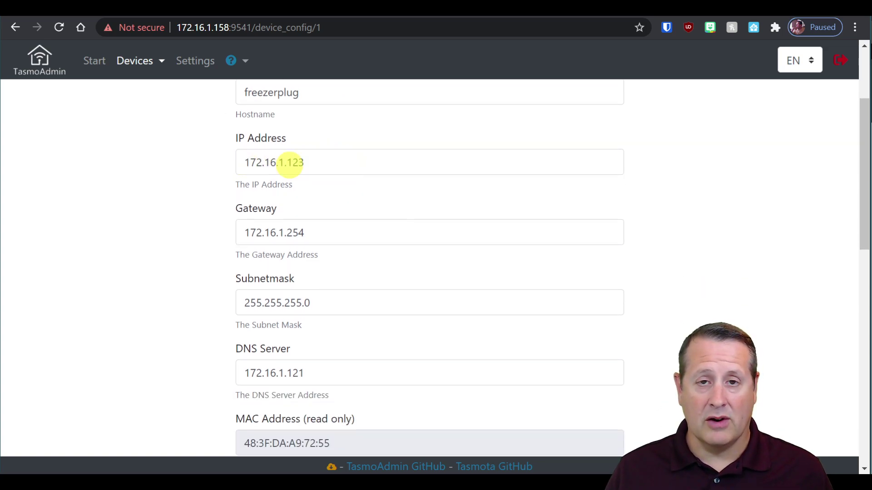
{"action": "scroll", "coordinate": [315, 214], "scroll_direction": "down", "scroll_amount": 1}
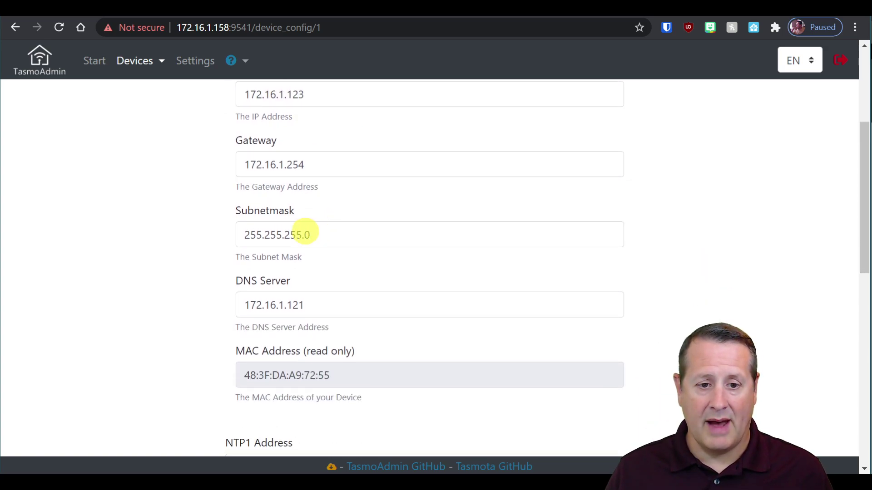
{"action": "scroll", "coordinate": [316, 298], "scroll_direction": "down", "scroll_amount": 4}
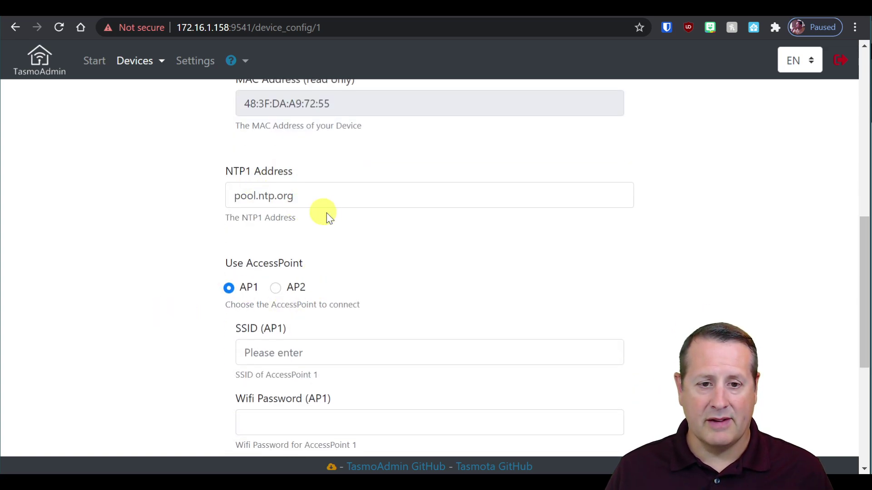
{"action": "scroll", "coordinate": [332, 280], "scroll_direction": "down", "scroll_amount": 4}
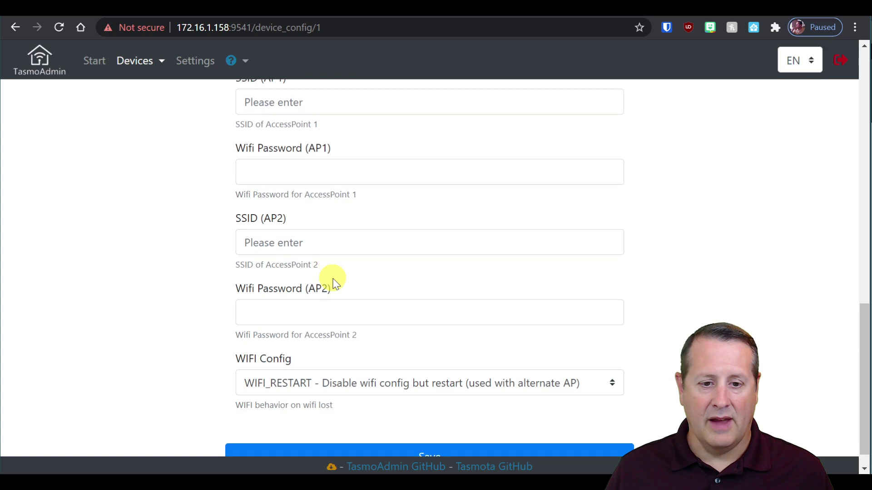
{"action": "scroll", "coordinate": [330, 379], "scroll_direction": "up", "scroll_amount": 9}
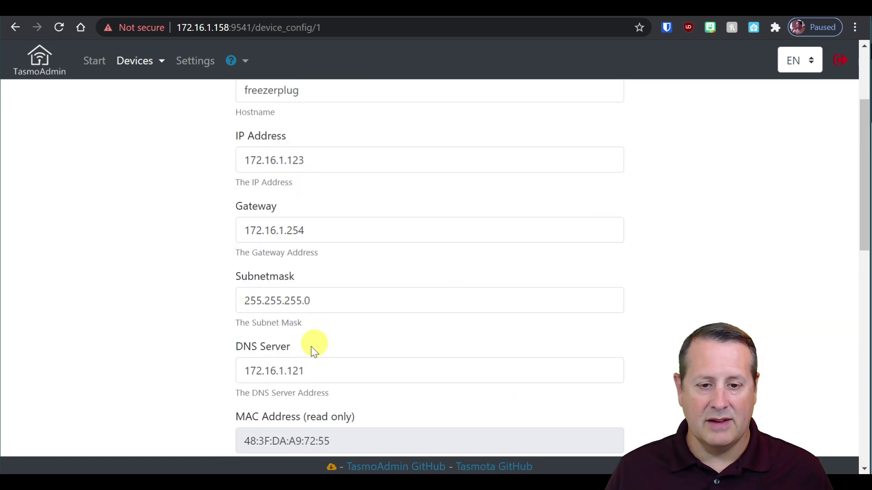
{"action": "scroll", "coordinate": [311, 349], "scroll_direction": "up", "scroll_amount": 3}
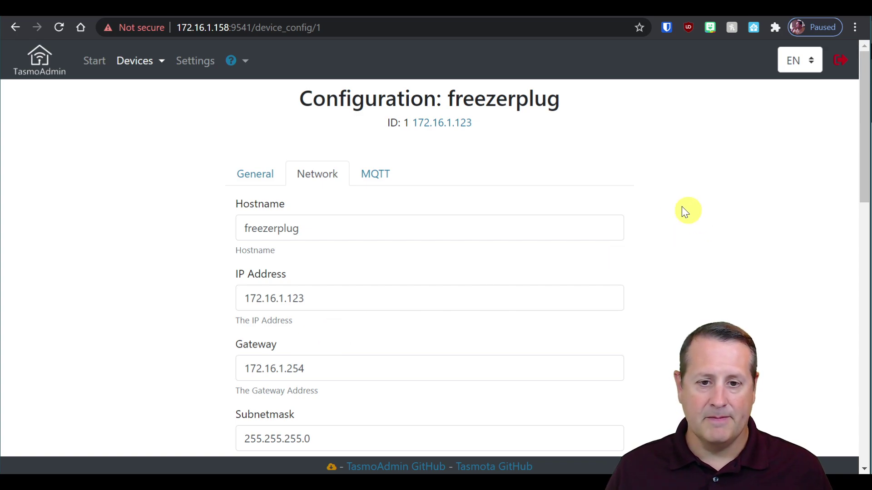
Step: Open freezerplug's MQTT configuration and examine the host, port, client name and login fields
{"action": "left_click", "coordinate": [380, 175]}
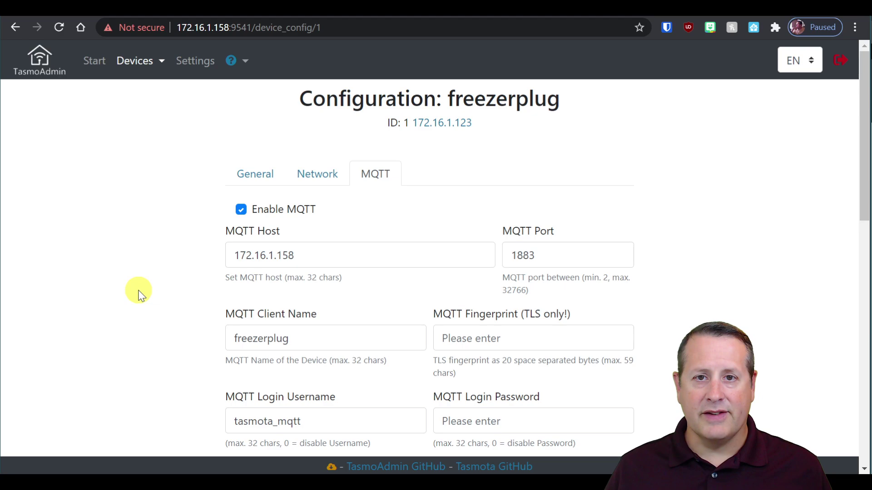
{"action": "scroll", "coordinate": [200, 291], "scroll_direction": "down", "scroll_amount": 1}
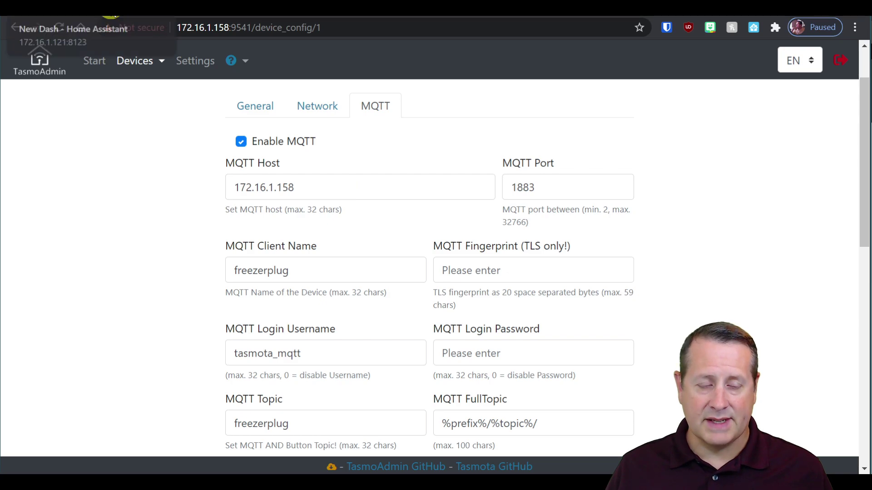
Step: Switch to Home Assistant and examine the Mosquitto broker's info page among the installed add-ons
{"action": "left_click", "coordinate": [168, 10]}
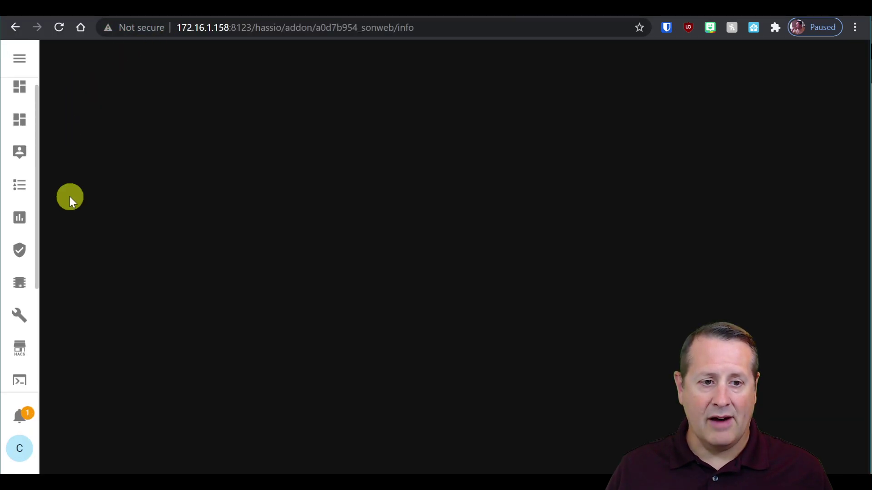
{"action": "scroll", "coordinate": [22, 363], "scroll_direction": "down", "scroll_amount": 3}
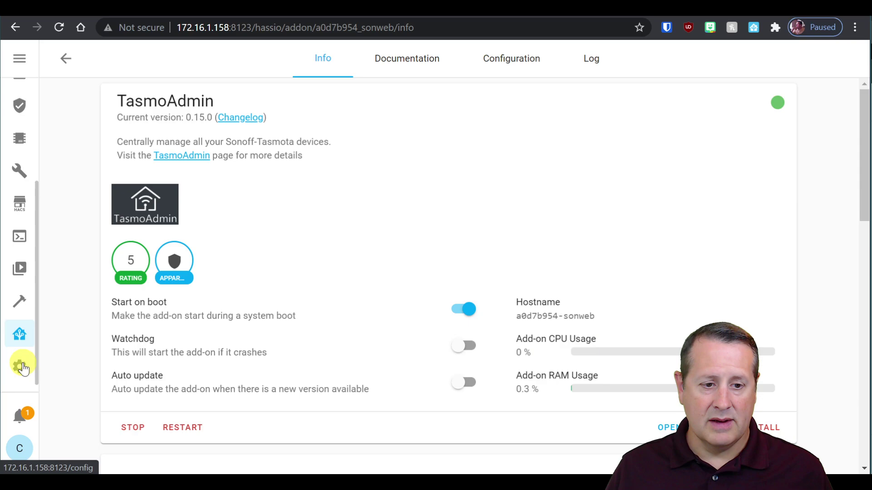
{"action": "left_click", "coordinate": [19, 334]}
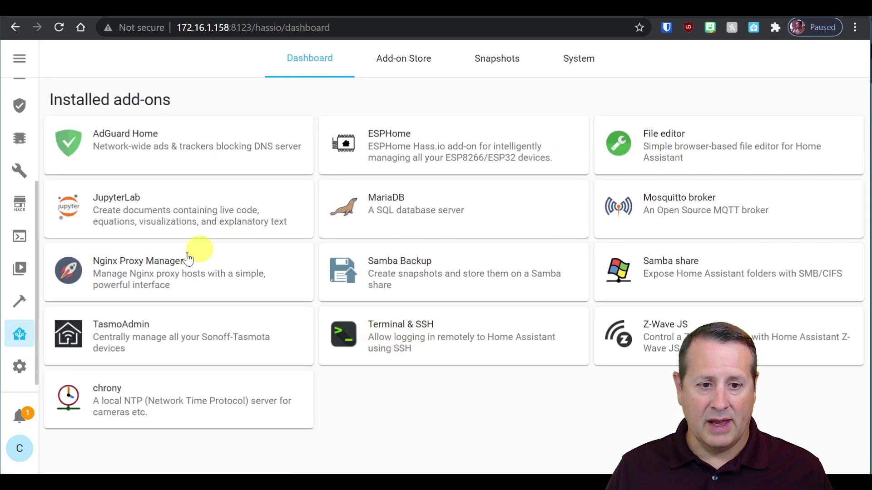
{"action": "left_click", "coordinate": [666, 215]}
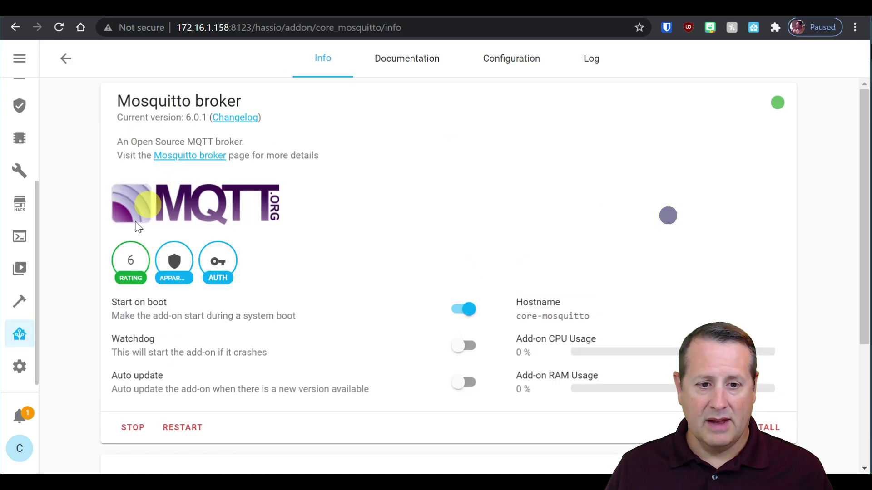
{"action": "scroll", "coordinate": [284, 368], "scroll_direction": "down", "scroll_amount": 4}
{"action": "scroll", "coordinate": [284, 369], "scroll_direction": "up", "scroll_amount": 4}
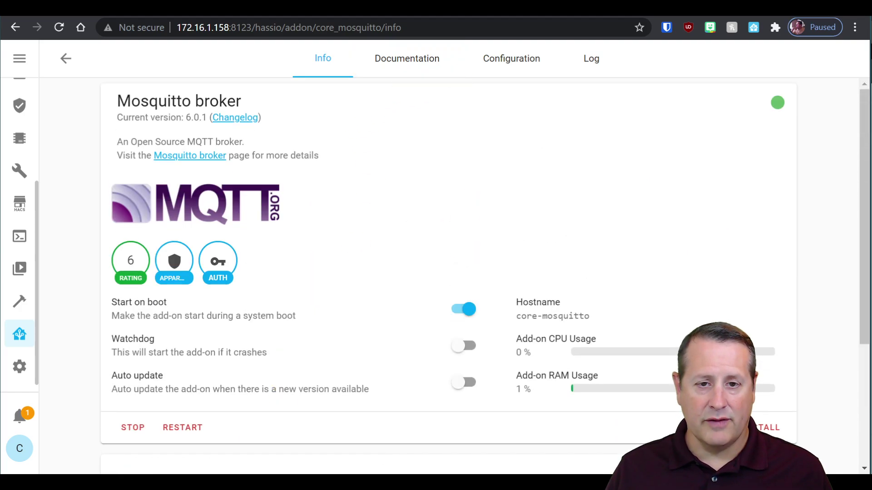
Step: Return to TasmoAdmin and examine freezerplug's MQTT settings from the login fields through the topics and prefixes to the state texts
{"action": "left_click", "coordinate": [426, 15]}
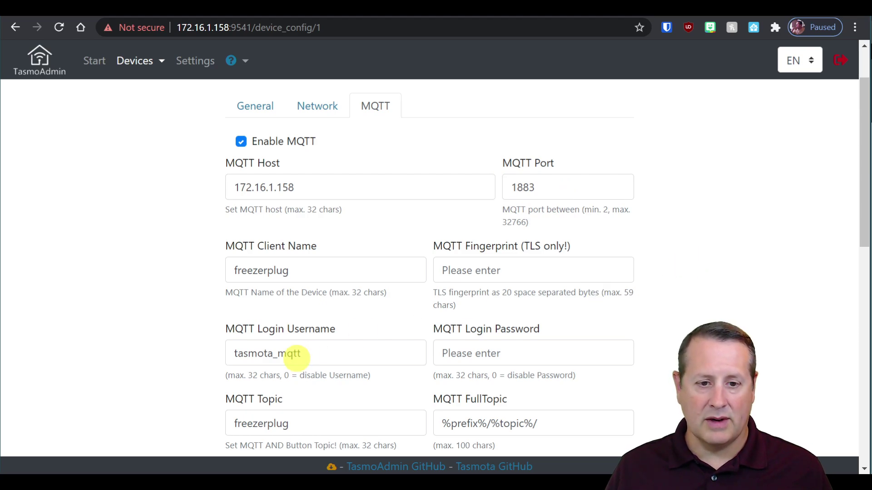
{"action": "scroll", "coordinate": [228, 272], "scroll_direction": "down", "scroll_amount": 1}
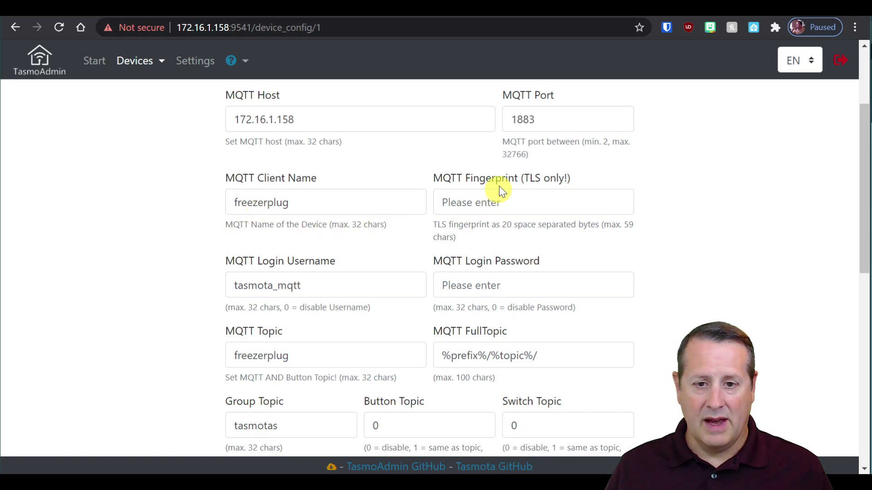
{"action": "scroll", "coordinate": [173, 259], "scroll_direction": "down", "scroll_amount": 2}
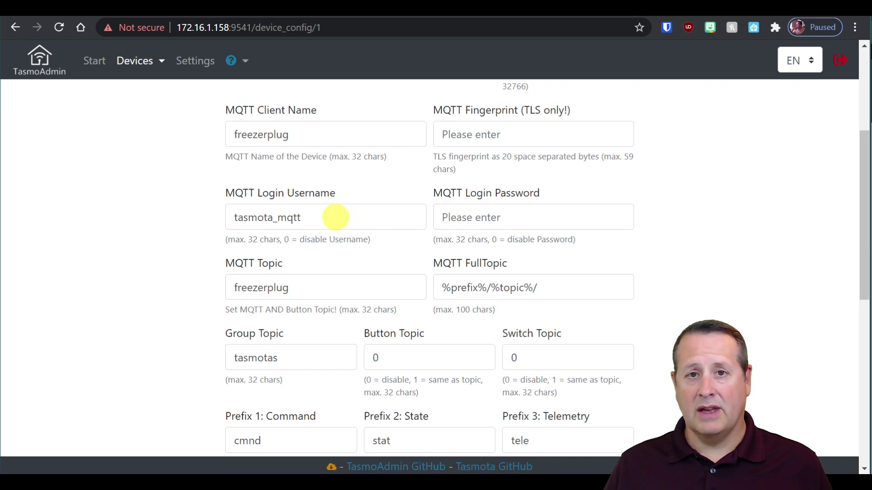
{"action": "scroll", "coordinate": [151, 263], "scroll_direction": "down", "scroll_amount": 1}
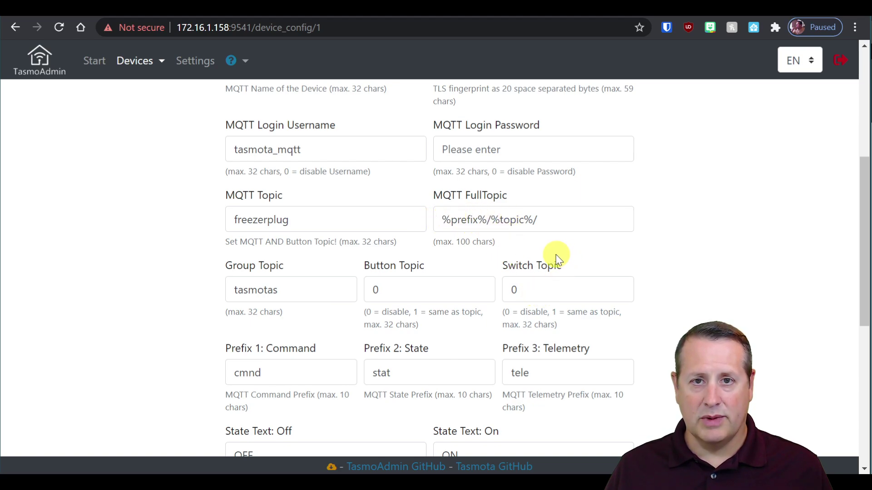
{"action": "scroll", "coordinate": [132, 302], "scroll_direction": "down", "scroll_amount": 1}
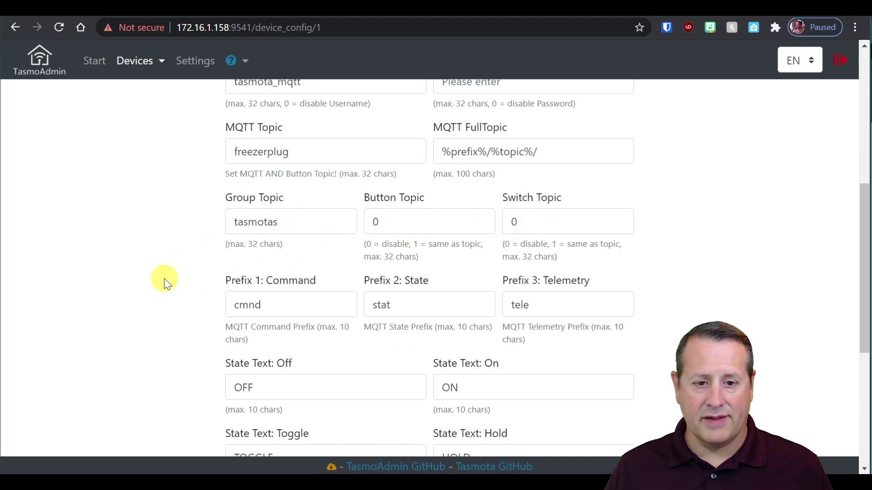
{"action": "scroll", "coordinate": [164, 281], "scroll_direction": "down", "scroll_amount": 2}
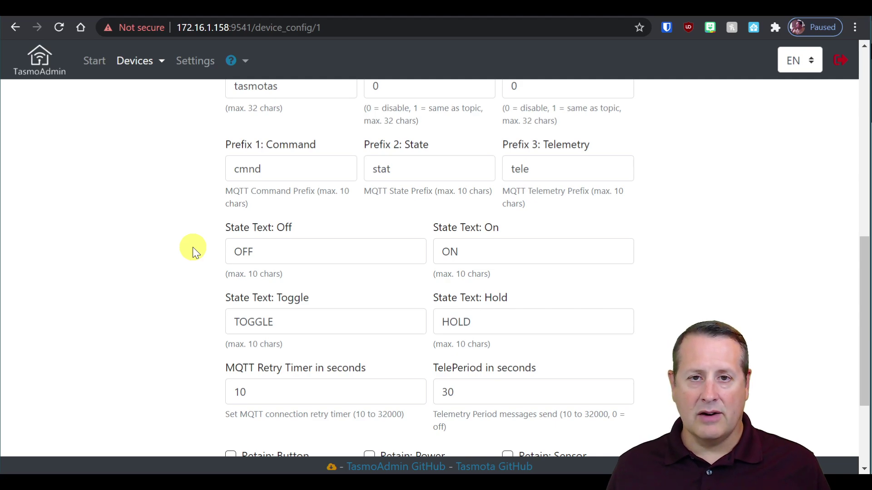
Step: Examine the state texts, retry timer, TelePeriod and retain options, and save freezerplug's MQTT configuration
{"action": "scroll", "coordinate": [171, 240], "scroll_direction": "up", "scroll_amount": 2}
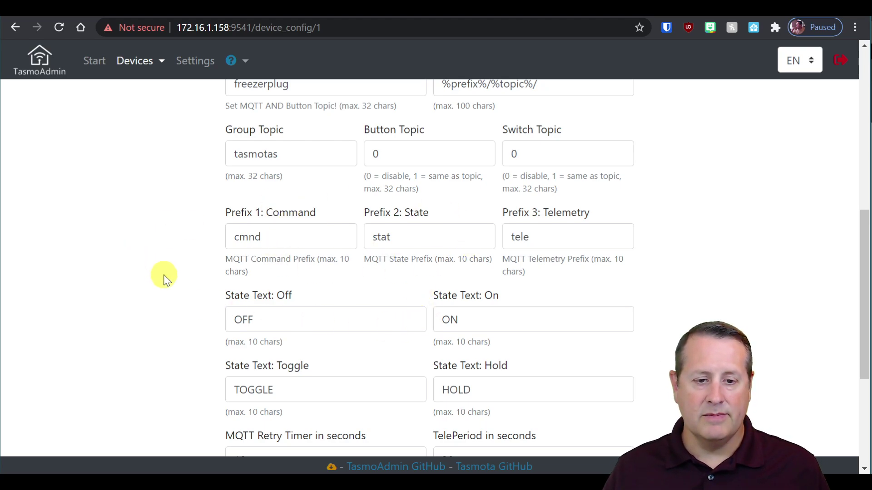
{"action": "scroll", "coordinate": [168, 264], "scroll_direction": "down", "scroll_amount": 1}
{"action": "scroll", "coordinate": [136, 271], "scroll_direction": "down", "scroll_amount": 1}
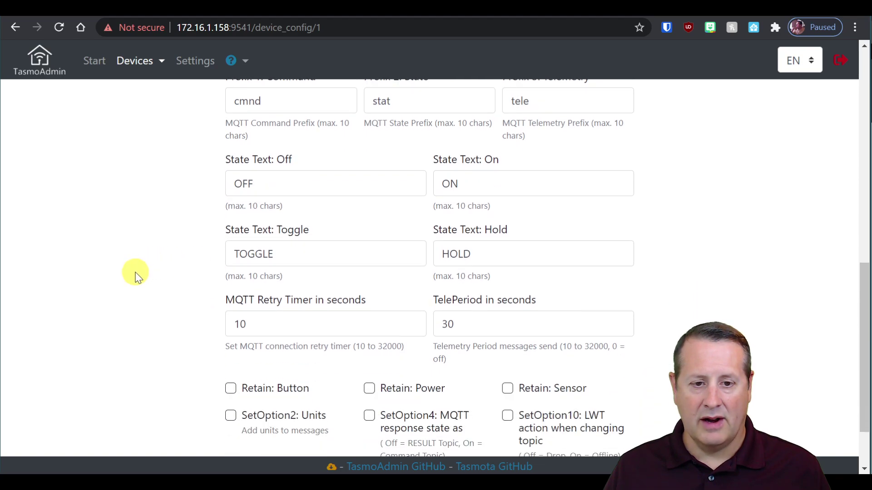
{"action": "scroll", "coordinate": [172, 310], "scroll_direction": "down", "scroll_amount": 1}
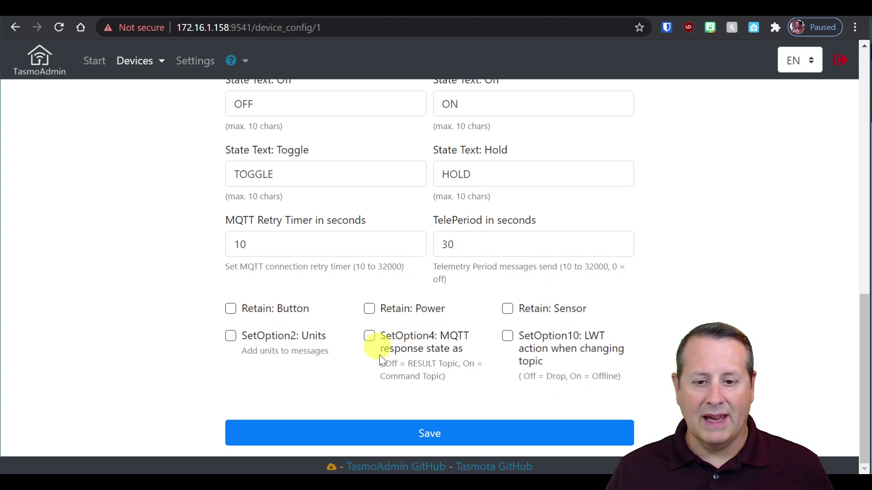
{"action": "left_click", "coordinate": [436, 424]}
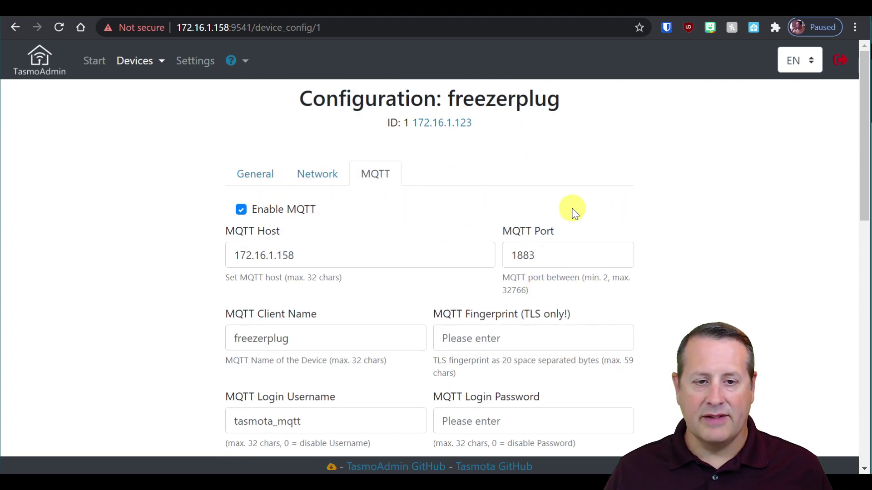
Step: Return to TasmoAdmin's device list, open freezerplug's own web interface, and examine its energy readings and main options
{"action": "left_click", "coordinate": [141, 60]}
{"action": "left_click", "coordinate": [148, 101]}
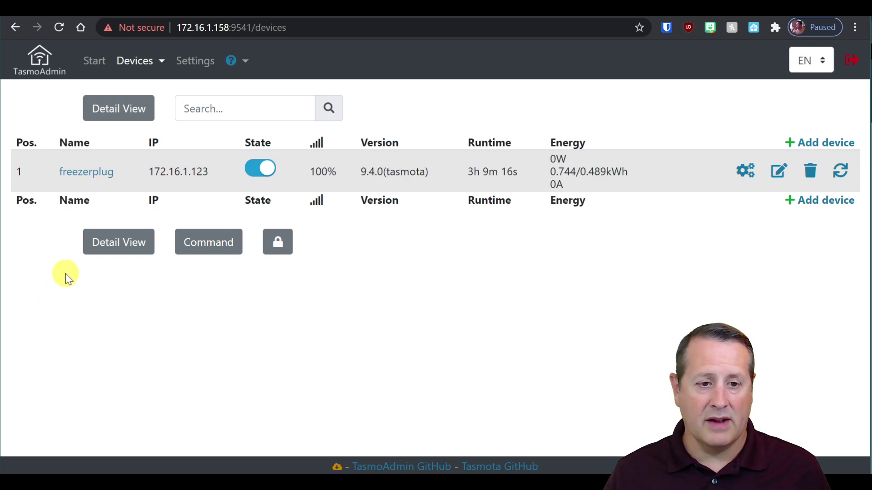
{"action": "left_click", "coordinate": [89, 173]}
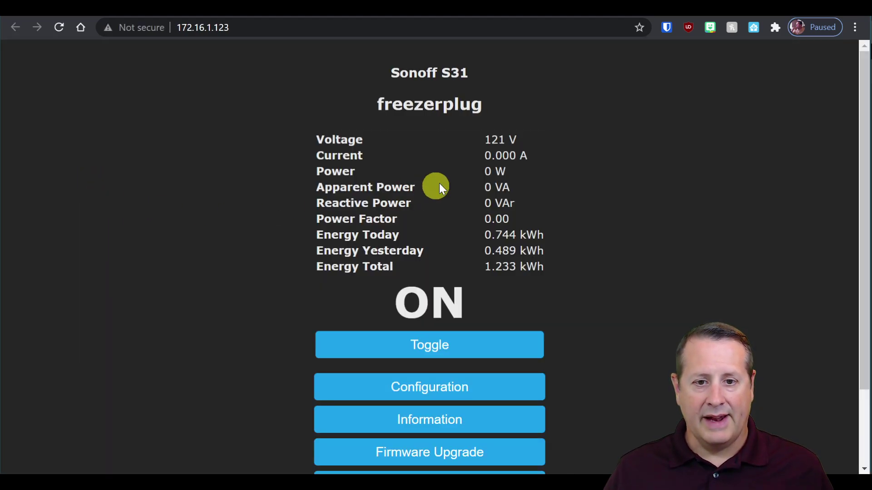
{"action": "scroll", "coordinate": [554, 274], "scroll_direction": "down", "scroll_amount": 2}
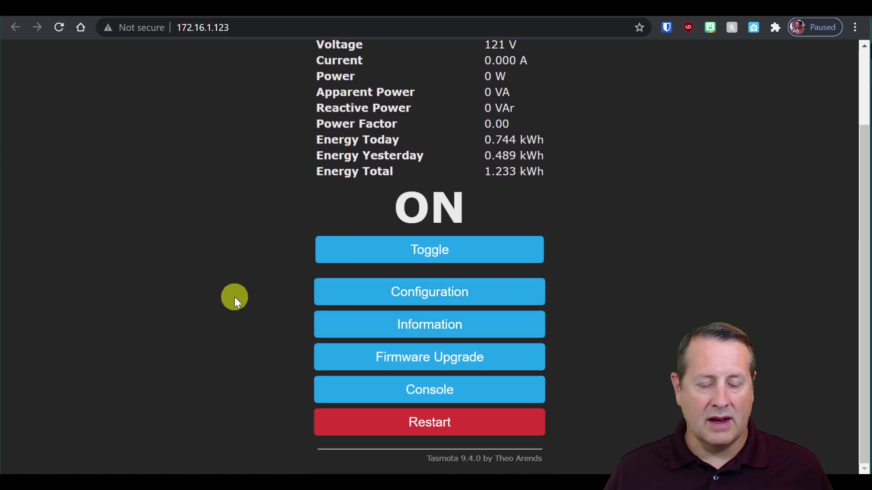
Step: Open freezerplug's Tasmota configuration and examine its module type and WiFi parameters
{"action": "left_click", "coordinate": [407, 302]}
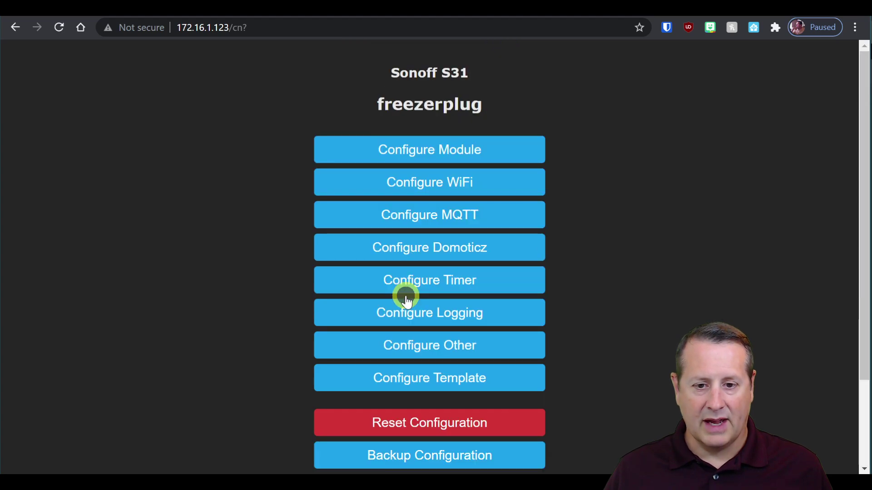
{"action": "left_click", "coordinate": [480, 155]}
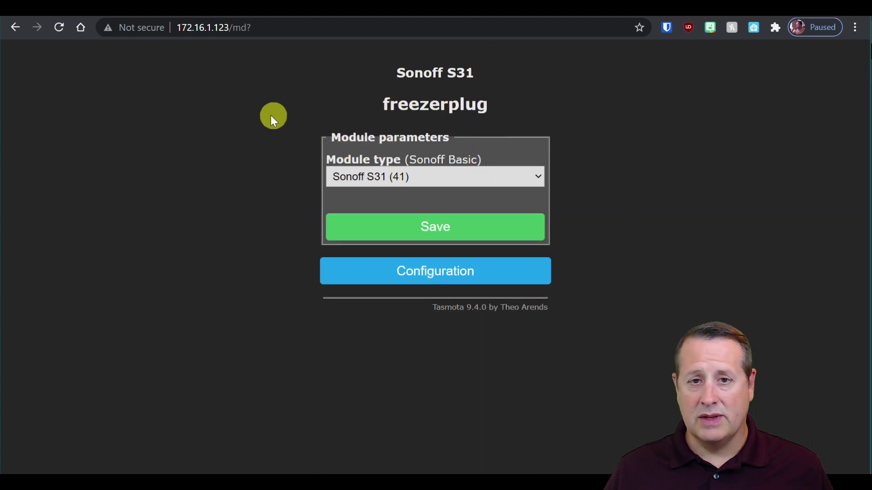
{"action": "left_click", "coordinate": [440, 270]}
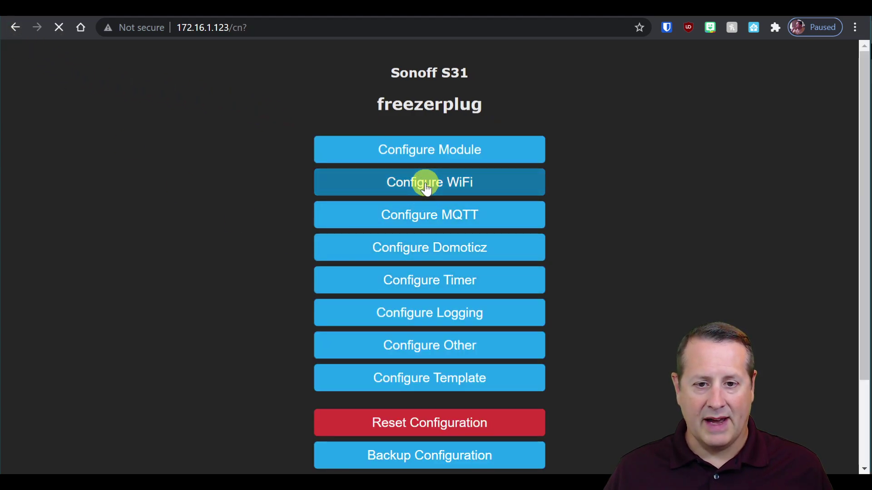
{"action": "left_click", "coordinate": [461, 182]}
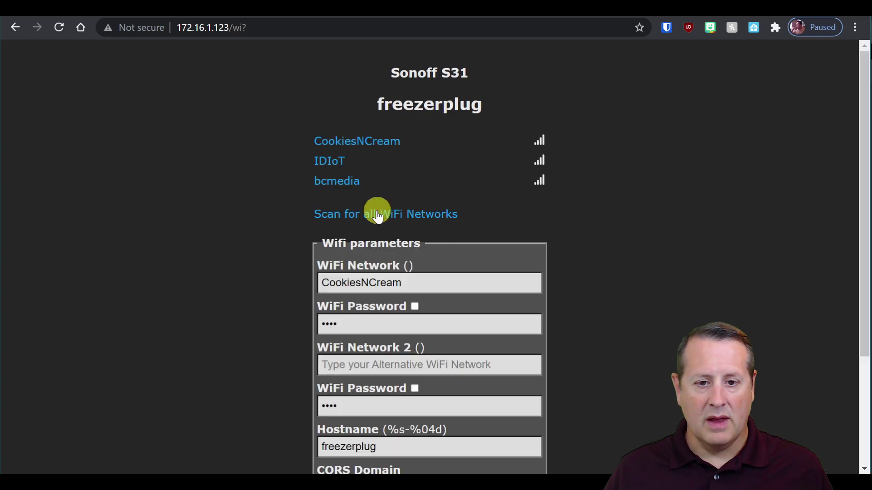
{"action": "scroll", "coordinate": [246, 232], "scroll_direction": "down", "scroll_amount": 3}
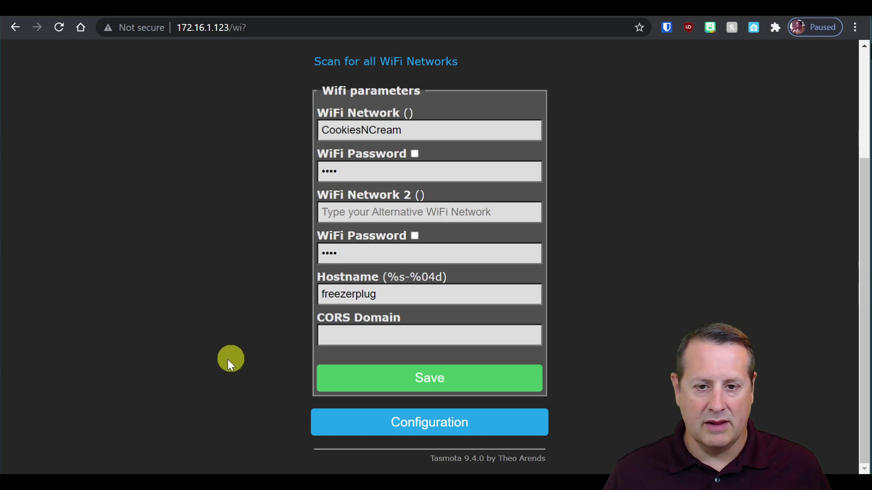
Step: Examine freezerplug's MQTT parameters in its own Tasmota configuration, from the host down to the full topic
{"action": "left_click", "coordinate": [509, 434]}
{"action": "left_click", "coordinate": [466, 216]}
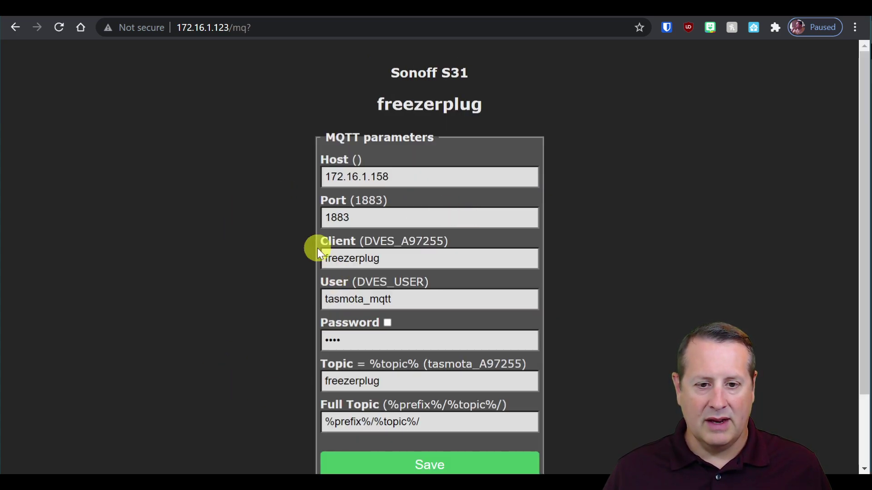
{"action": "scroll", "coordinate": [341, 250], "scroll_direction": "down", "scroll_amount": 2}
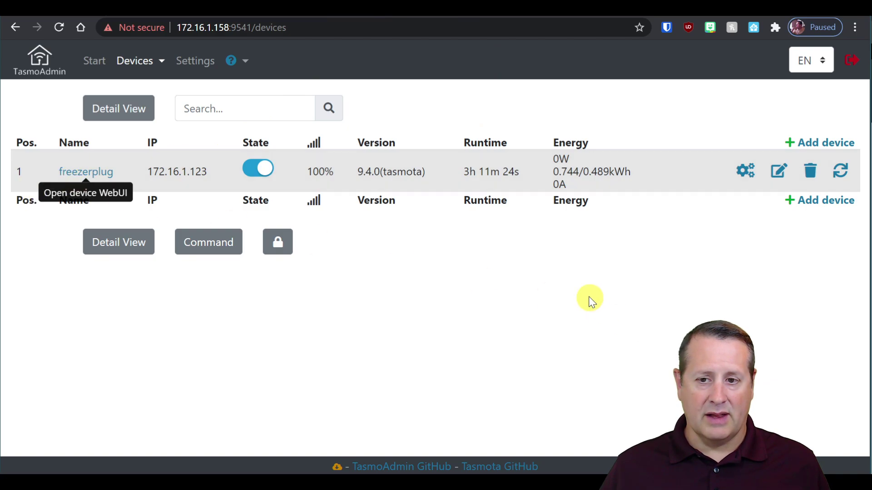
Step: Open freezerplug's edit form in TasmoAdmin, examine its IP, login, position, name and power protection options, and return to the Start overview
{"action": "left_click", "coordinate": [777, 178]}
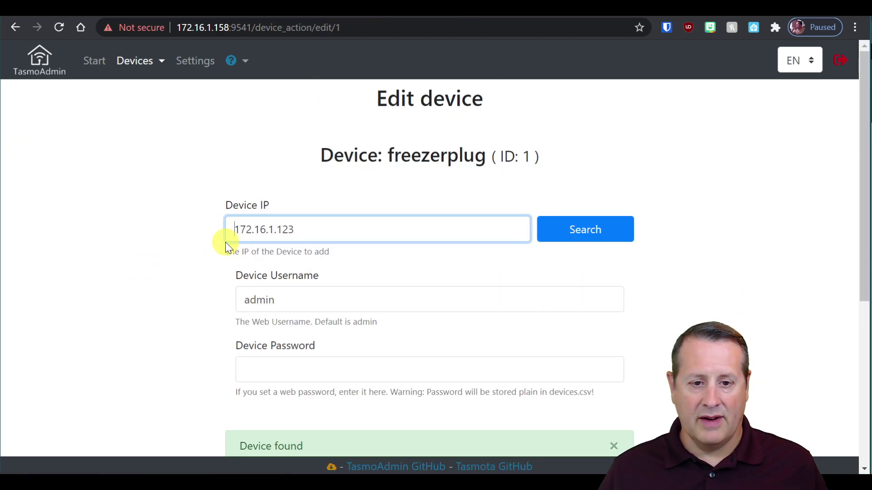
{"action": "scroll", "coordinate": [152, 263], "scroll_direction": "down", "scroll_amount": 3}
{"action": "scroll", "coordinate": [150, 264], "scroll_direction": "down", "scroll_amount": 3}
{"action": "scroll", "coordinate": [127, 286], "scroll_direction": "down", "scroll_amount": 1}
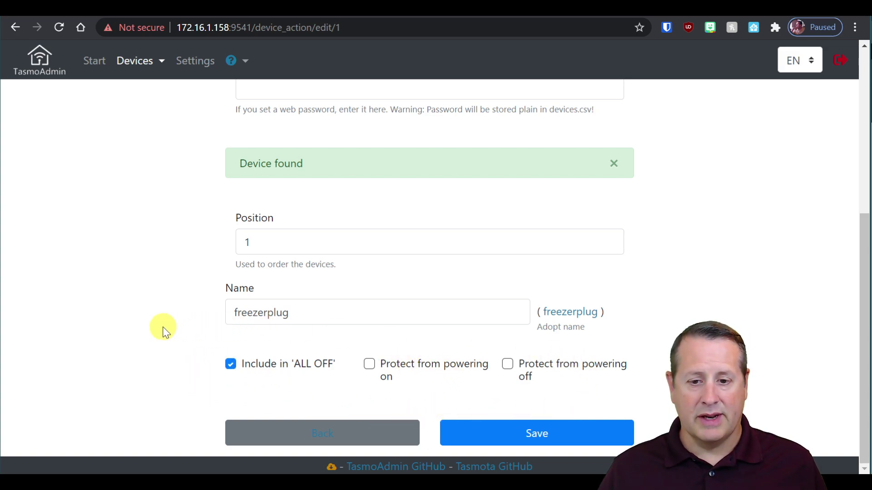
{"action": "scroll", "coordinate": [165, 362], "scroll_direction": "up", "scroll_amount": 6}
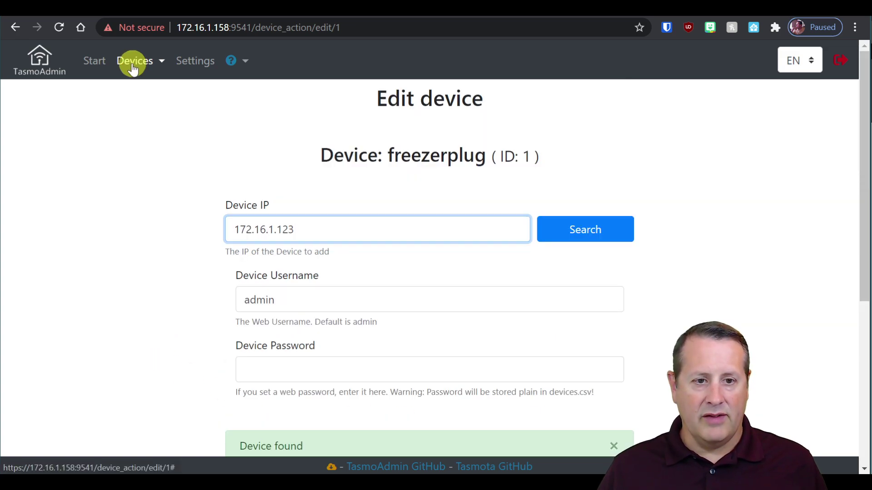
{"action": "left_click", "coordinate": [41, 73]}
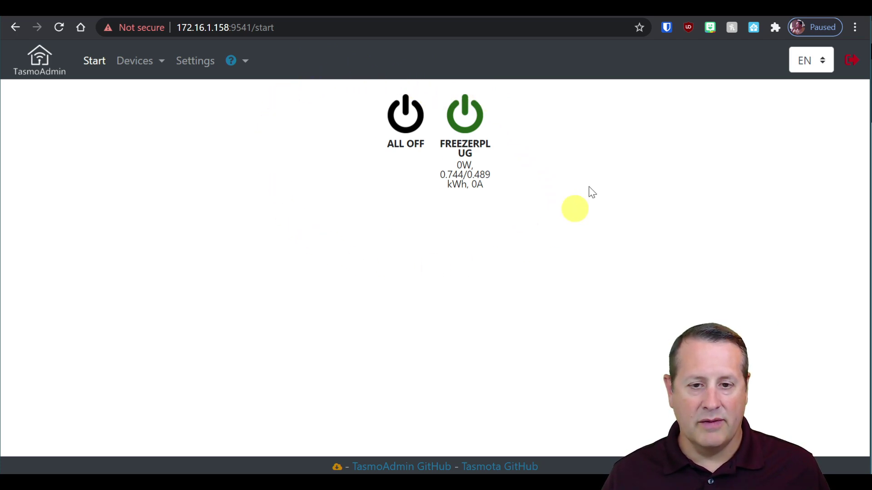
Step: Switch to Home Assistant and open the integrations overview in its configuration
{"action": "left_click", "coordinate": [214, 13]}
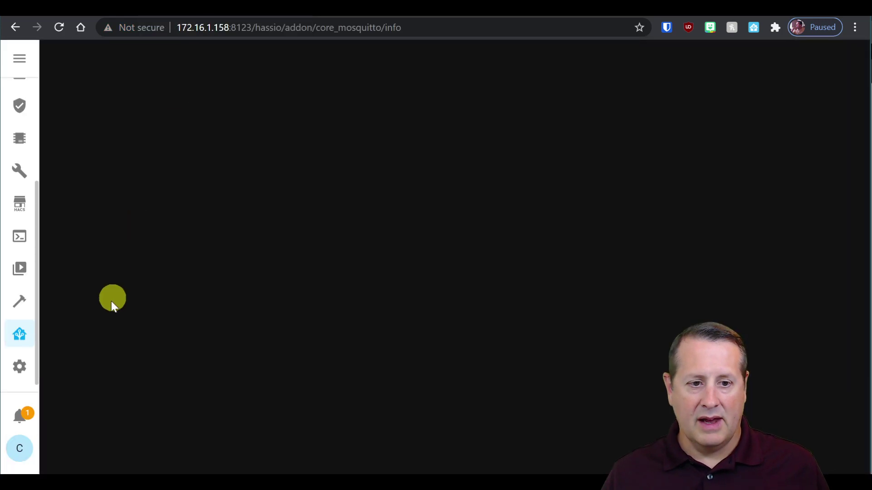
{"action": "scroll", "coordinate": [412, 312], "scroll_direction": "down", "scroll_amount": 2}
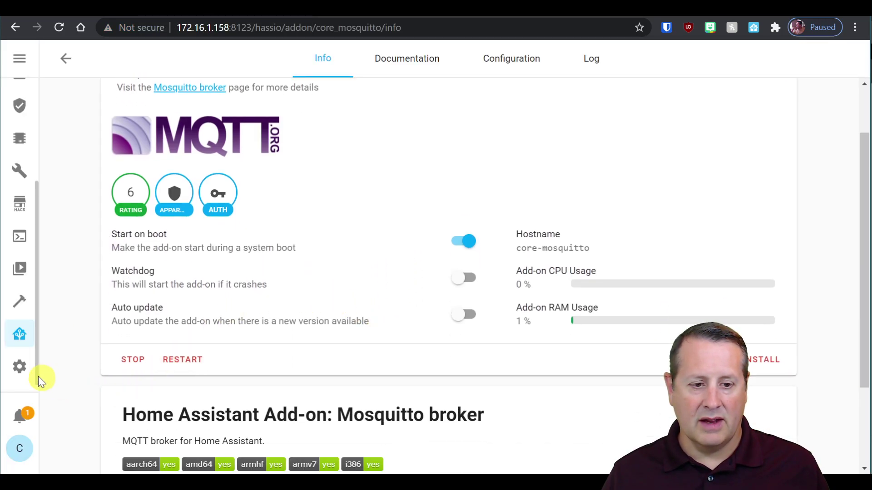
{"action": "left_click", "coordinate": [22, 370]}
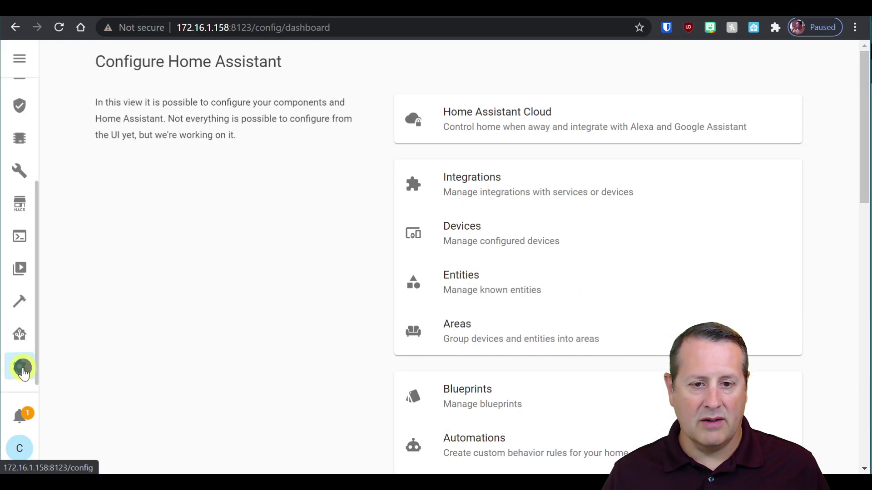
{"action": "left_click", "coordinate": [551, 207]}
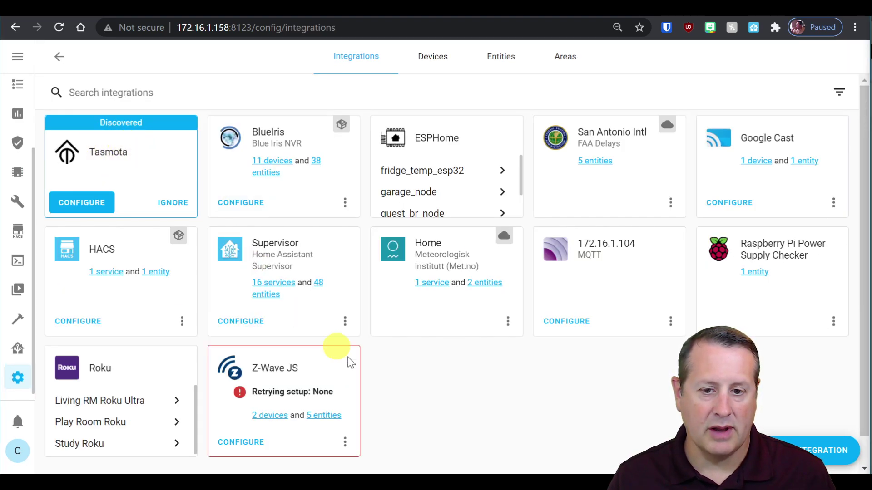
Step: Set up the discovered Tasmota integration and assign freezerplug to the Garage area
{"action": "left_click", "coordinate": [86, 205]}
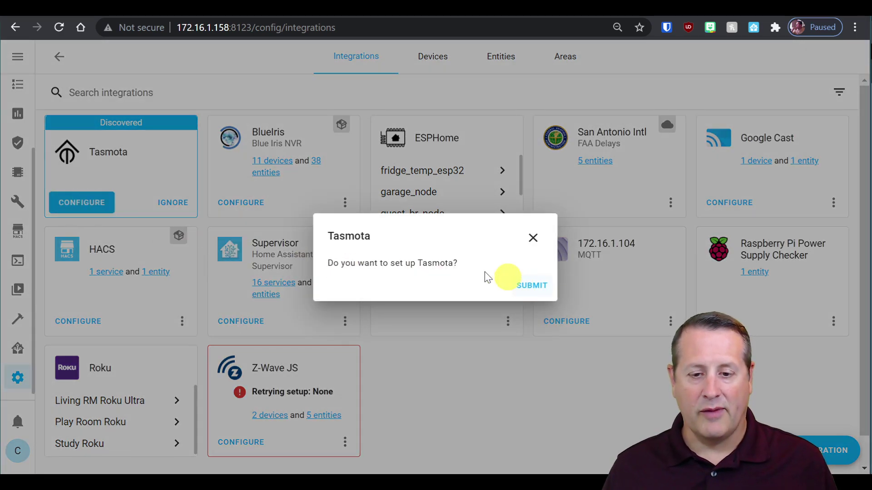
{"action": "left_click", "coordinate": [532, 286]}
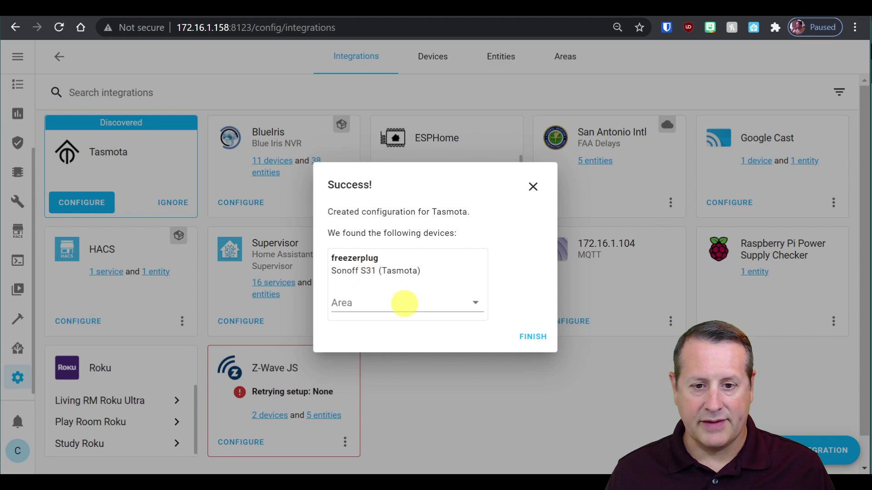
{"action": "left_click", "coordinate": [403, 308]}
{"action": "scroll", "coordinate": [411, 381], "scroll_direction": "down", "scroll_amount": 2}
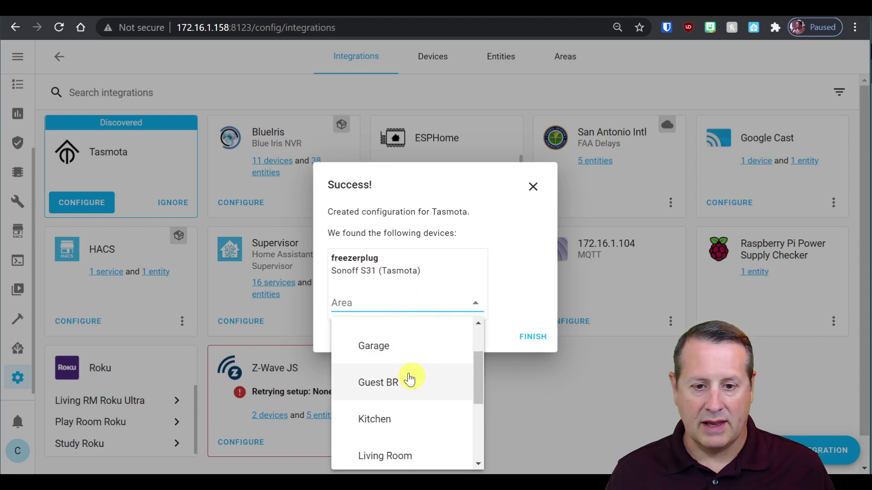
{"action": "left_click", "coordinate": [394, 345]}
{"action": "left_click", "coordinate": [535, 337]}
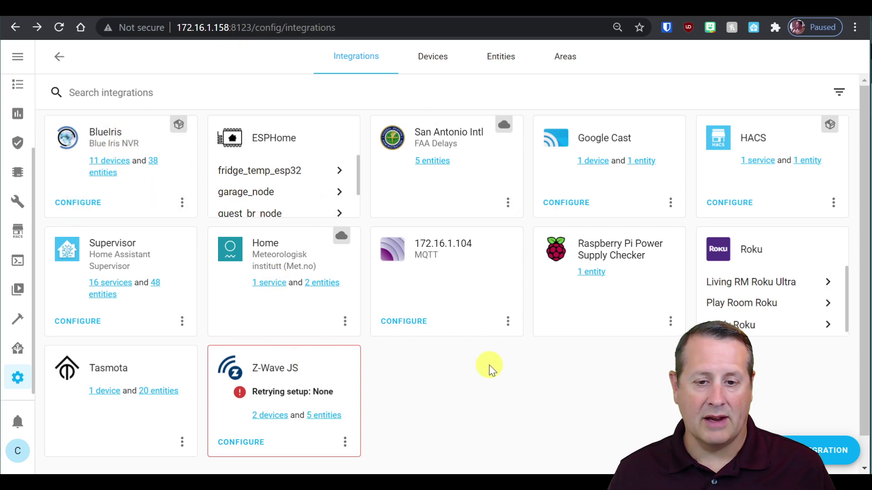
Step: Open freezerplug's device page from the Tasmota integration and examine its switch and energy entities
{"action": "left_click", "coordinate": [106, 393]}
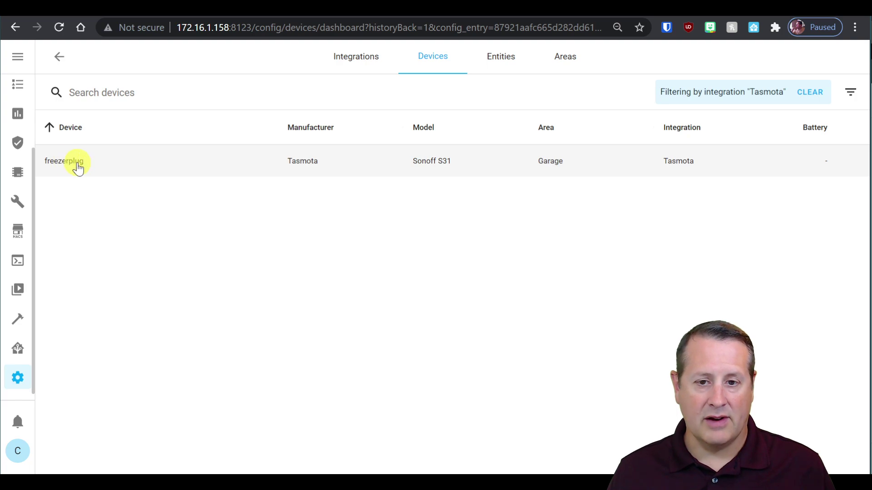
{"action": "left_click", "coordinate": [78, 167]}
{"action": "scroll", "coordinate": [112, 228], "scroll_direction": "down", "scroll_amount": 4}
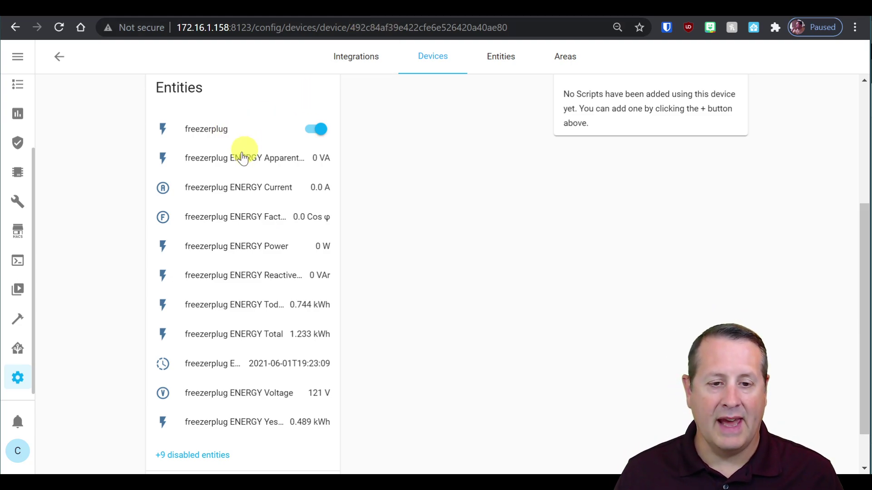
Step: Switch to TasmoAdmin and examine freezerplug's MQTT host, port, client name, login and topic settings
{"action": "left_click", "coordinate": [408, 17]}
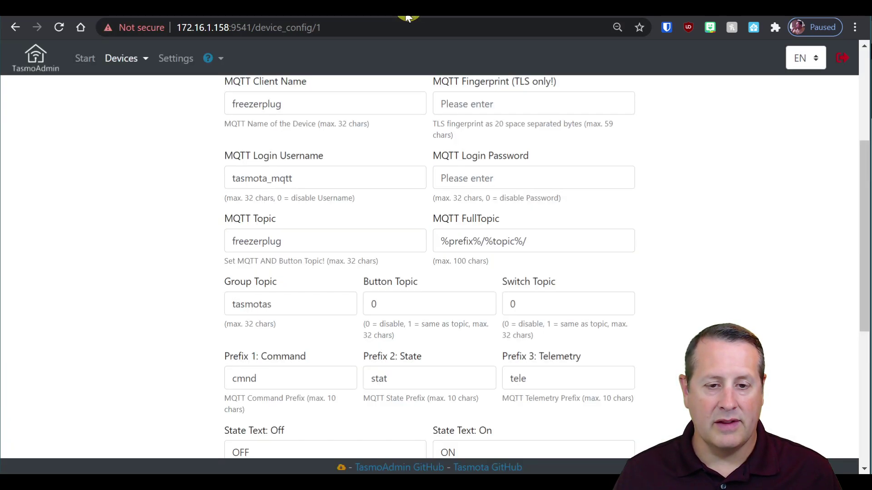
{"action": "scroll", "coordinate": [203, 289], "scroll_direction": "up", "scroll_amount": 1}
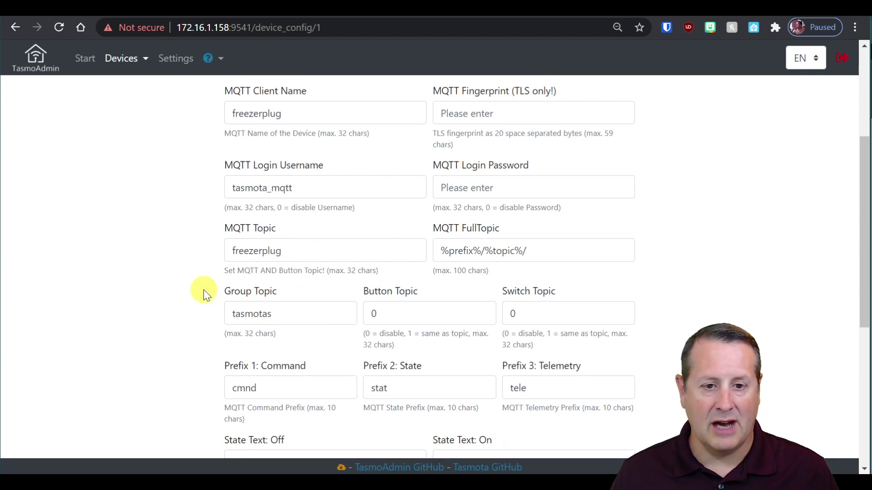
{"action": "scroll", "coordinate": [204, 289], "scroll_direction": "up", "scroll_amount": 3}
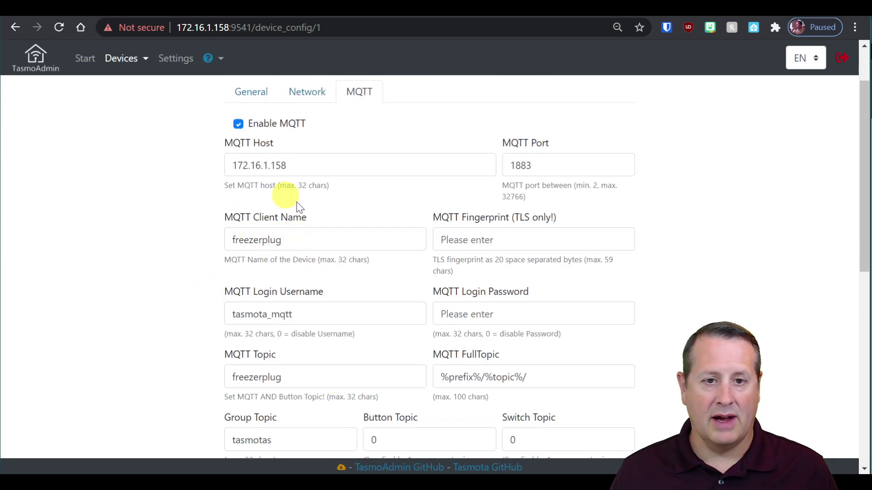
{"action": "left_click", "coordinate": [217, 9]}
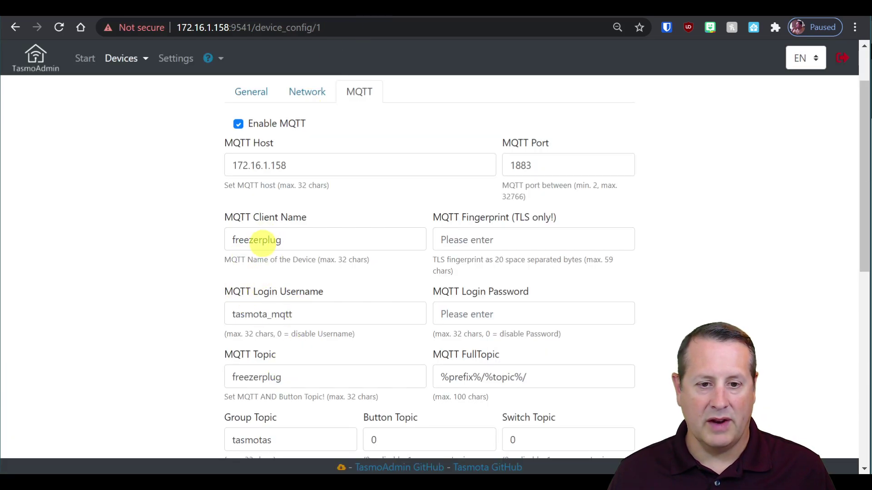
Step: Switch back to Home Assistant and review freezerplug's device information and its list of energy entities
{"action": "left_click", "coordinate": [250, 16]}
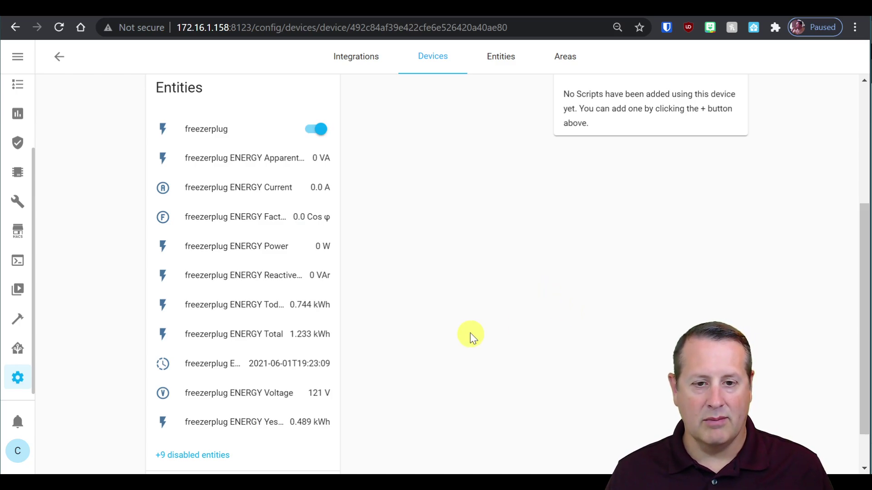
{"action": "scroll", "coordinate": [485, 326], "scroll_direction": "up", "scroll_amount": 3}
{"action": "scroll", "coordinate": [472, 317], "scroll_direction": "down", "scroll_amount": 3}
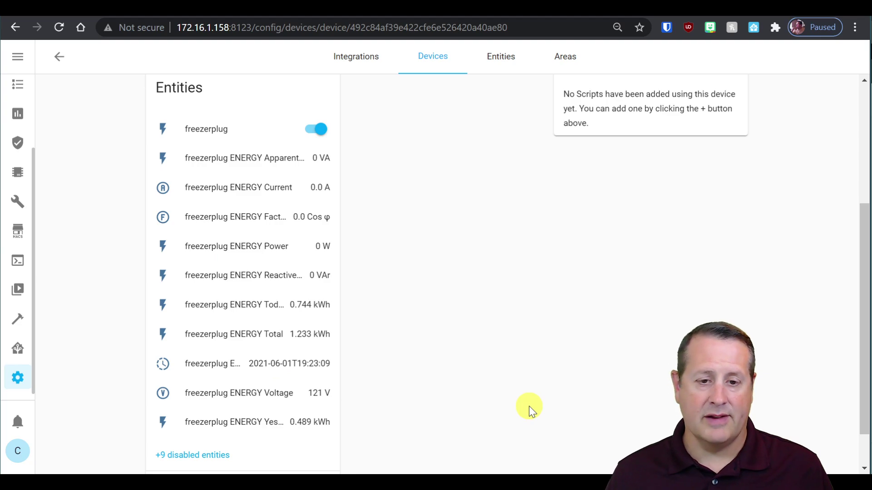
{"action": "scroll", "coordinate": [518, 397], "scroll_direction": "up", "scroll_amount": 5}
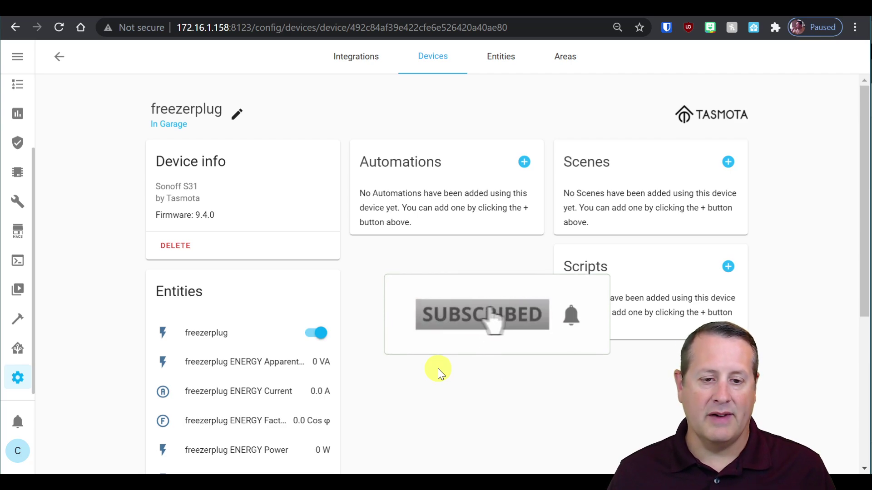
{"action": "scroll", "coordinate": [461, 380], "scroll_direction": "down", "scroll_amount": 3}
{"action": "scroll", "coordinate": [461, 380], "scroll_direction": "down", "scroll_amount": 3}
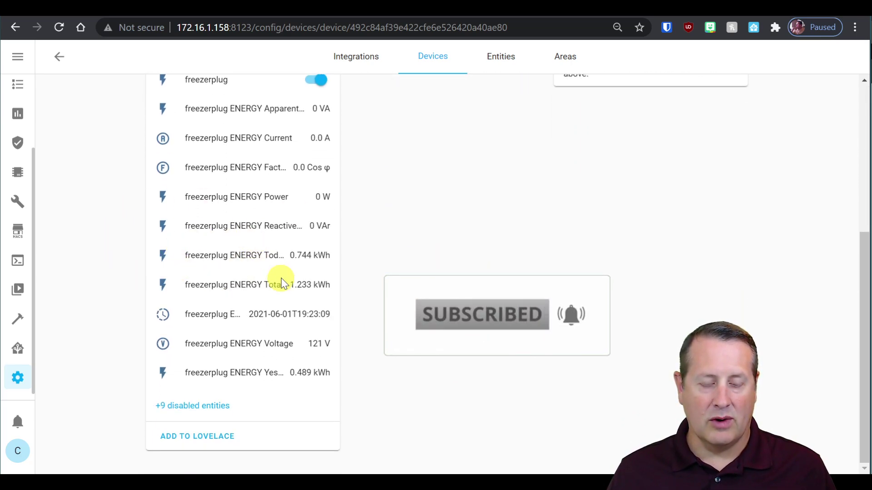
Step: View the enlarged history graph of the freezerplug ENERGY Today sensor, and close it
{"action": "left_click", "coordinate": [222, 263]}
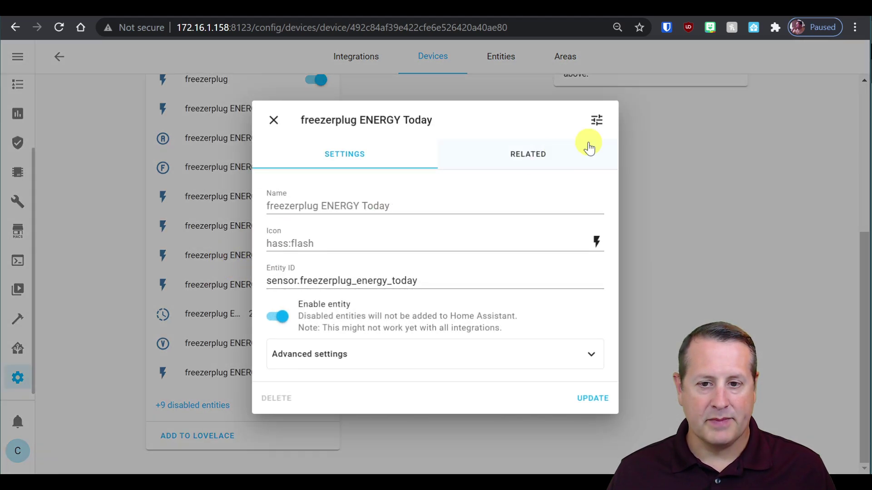
{"action": "left_click", "coordinate": [597, 124]}
{"action": "left_click", "coordinate": [405, 175]}
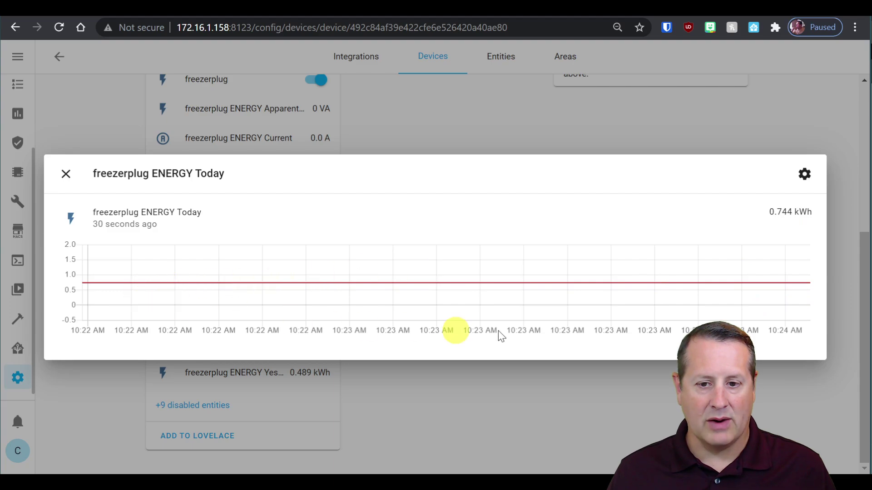
{"action": "left_click", "coordinate": [68, 176]}
Step: View the history graph of the freezerplug ENERGY Voltage sensor, and close it
{"action": "left_click", "coordinate": [264, 345]}
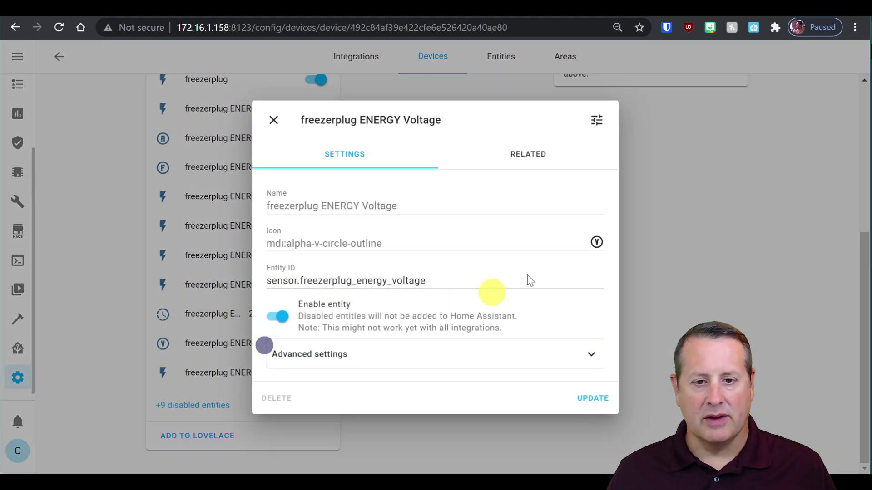
{"action": "left_click", "coordinate": [595, 119]}
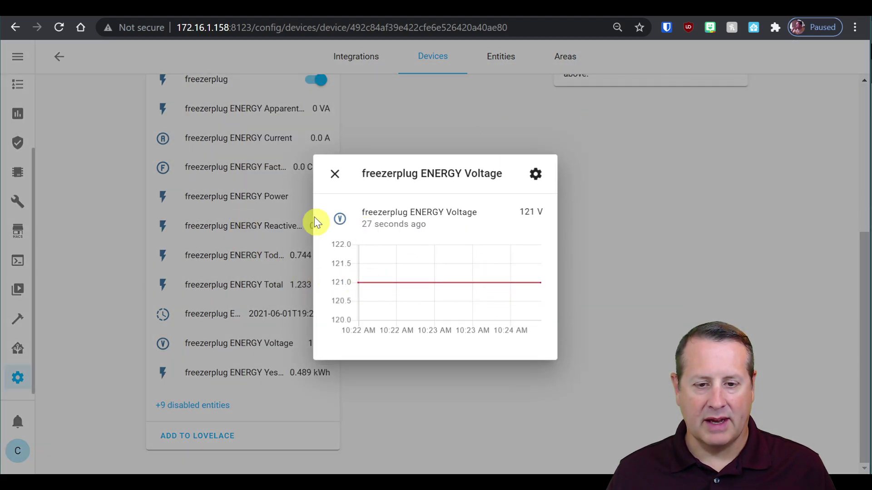
{"action": "left_click", "coordinate": [335, 174]}
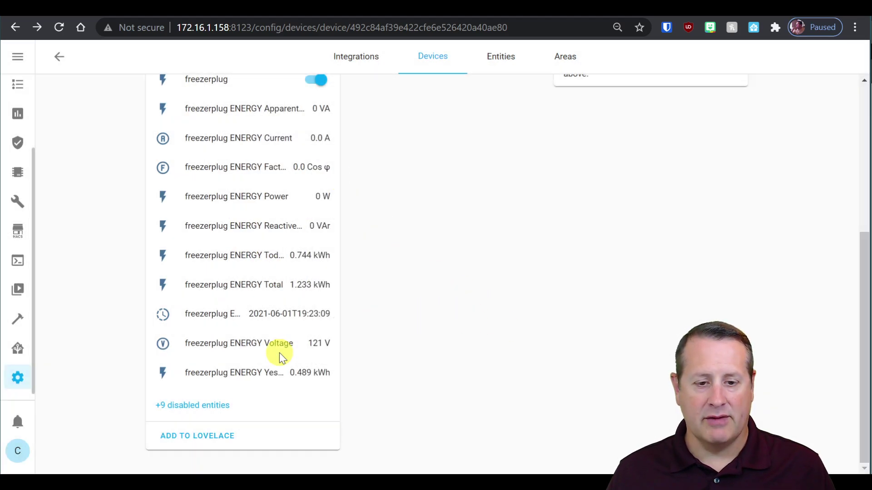
Step: Examine the freezerplug ENERGY Yesterday sensor's history graph in enlarged and normal size, and close it
{"action": "left_click", "coordinate": [264, 379]}
{"action": "left_click", "coordinate": [597, 126]}
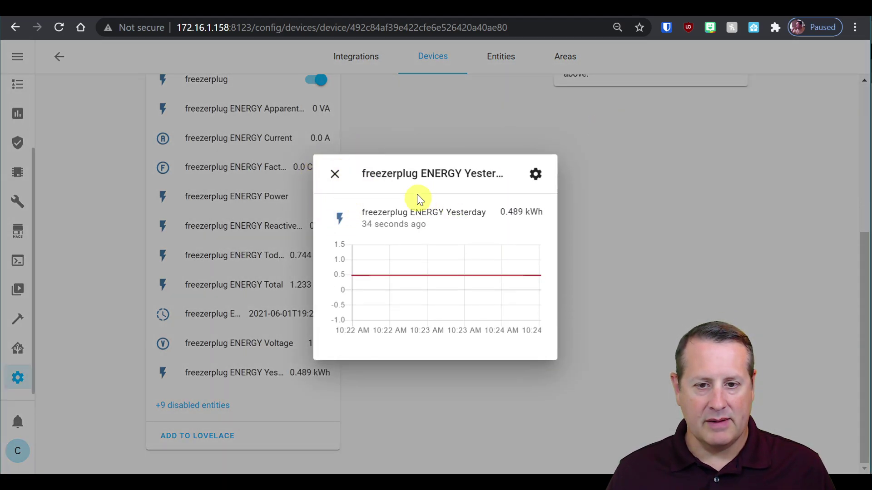
{"action": "left_click", "coordinate": [418, 176]}
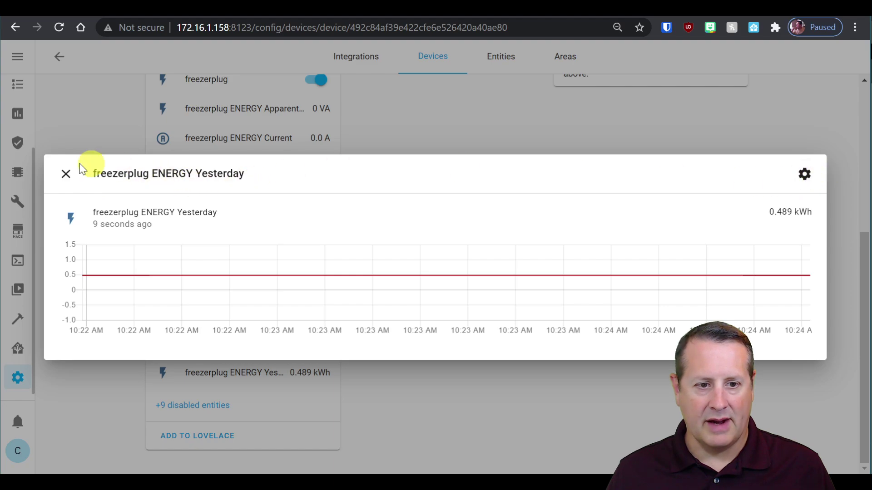
{"action": "left_click", "coordinate": [66, 174]}
{"action": "left_click", "coordinate": [265, 380]}
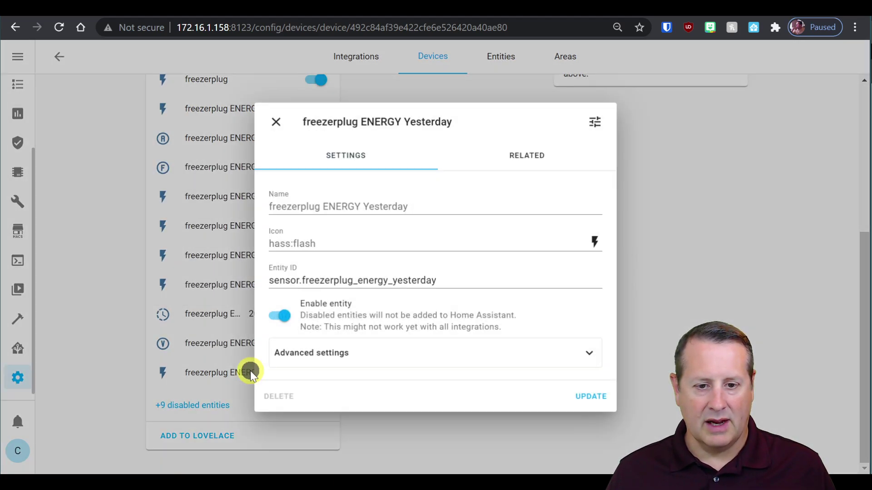
{"action": "left_click", "coordinate": [597, 126]}
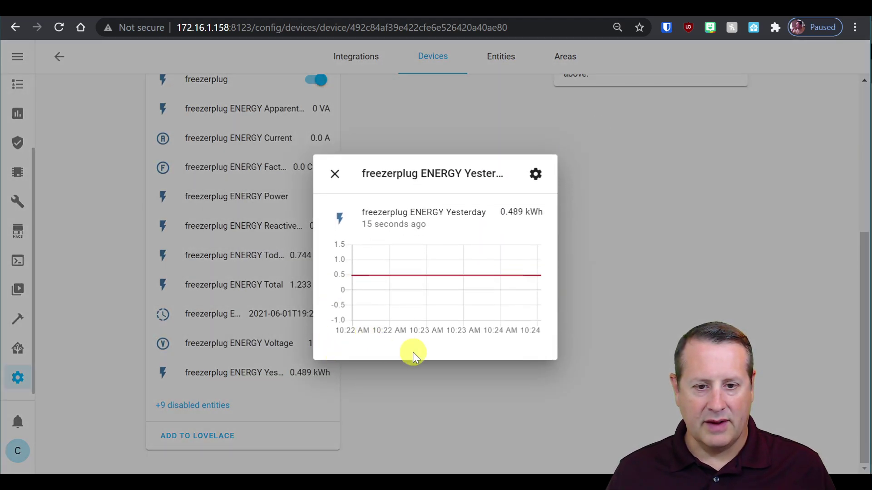
{"action": "left_click", "coordinate": [334, 173]}
{"action": "scroll", "coordinate": [427, 357], "scroll_direction": "up", "scroll_amount": 5}
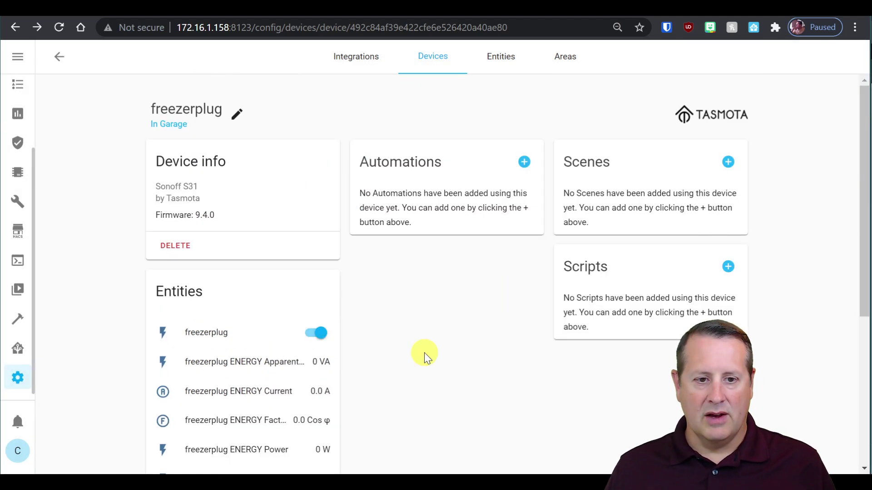
{"action": "scroll", "coordinate": [419, 356], "scroll_direction": "down", "scroll_amount": 5}
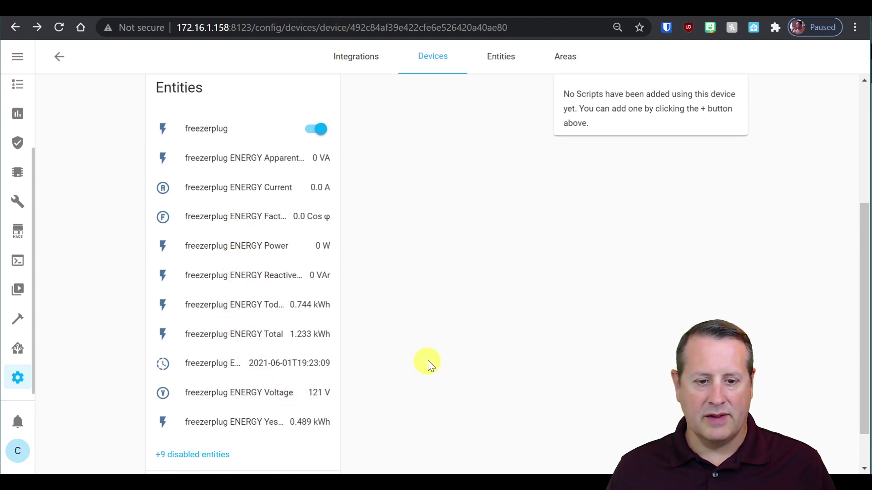
{"action": "scroll", "coordinate": [432, 366], "scroll_direction": "down", "scroll_amount": 1}
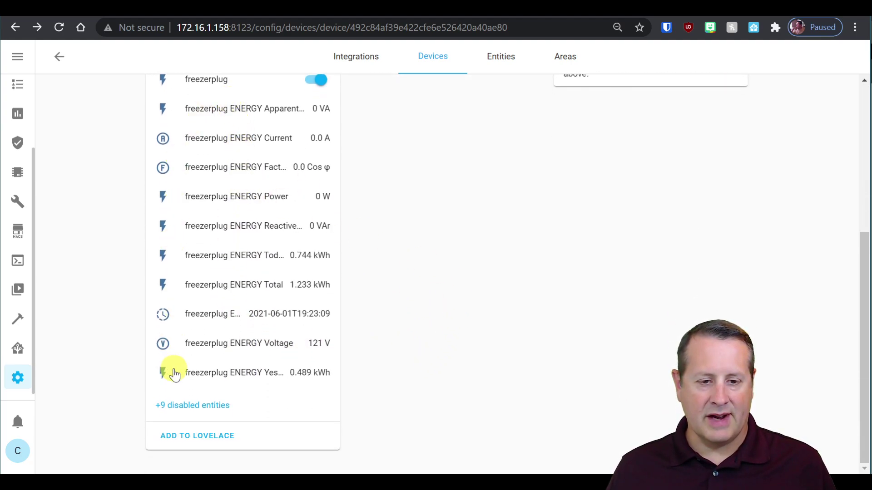
{"action": "left_click", "coordinate": [200, 437]}
{"action": "left_click", "coordinate": [381, 234]}
{"action": "left_click", "coordinate": [388, 262]}
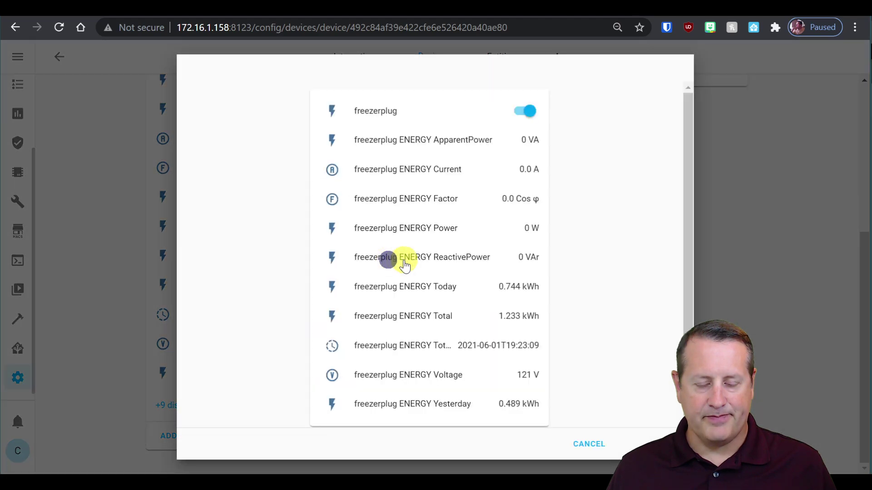
{"action": "left_click", "coordinate": [583, 442]}
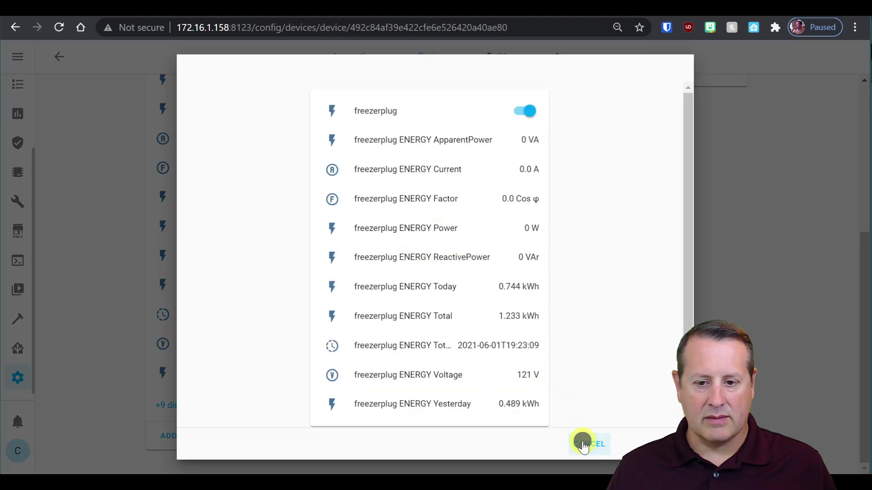
Step: Open the Overview dashboard and check its Home view for freezerplug entities
{"action": "scroll", "coordinate": [253, 253], "scroll_direction": "up", "scroll_amount": 5}
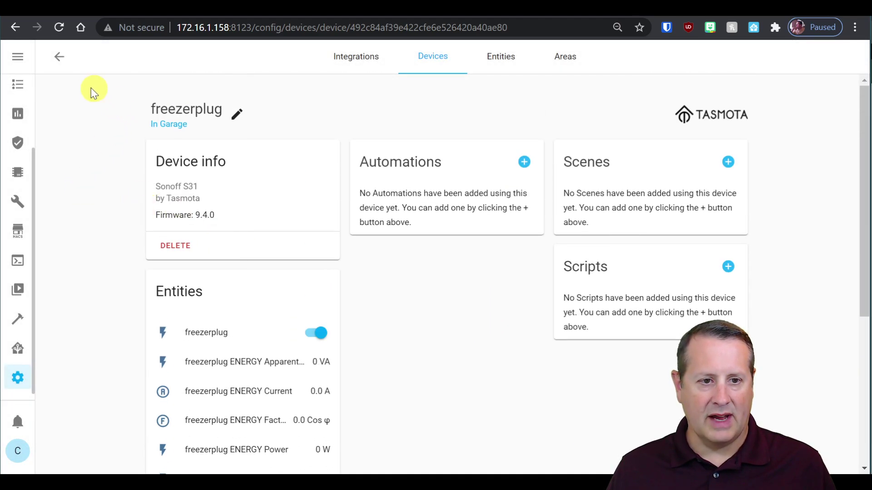
{"action": "scroll", "coordinate": [21, 131], "scroll_direction": "up", "scroll_amount": 3}
{"action": "left_click", "coordinate": [18, 94]}
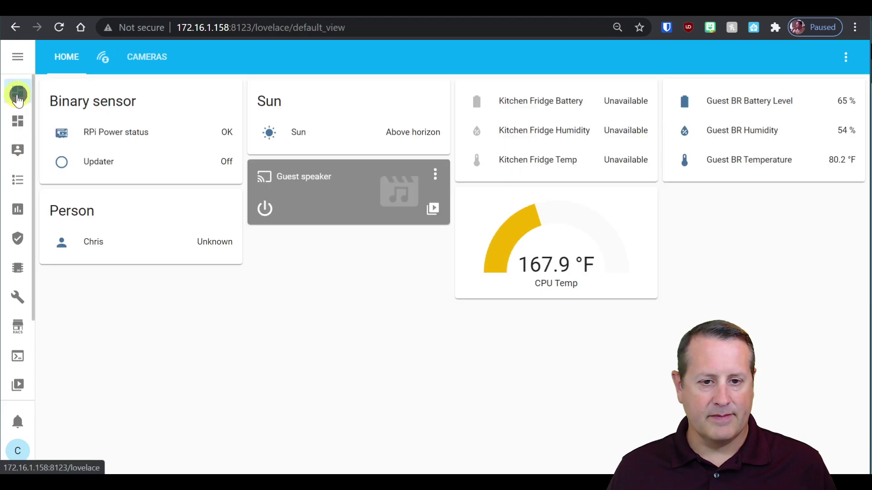
Step: Open freezerplug's device page again through the Tasmota integration in the configuration
{"action": "scroll", "coordinate": [19, 263], "scroll_direction": "down", "scroll_amount": 2}
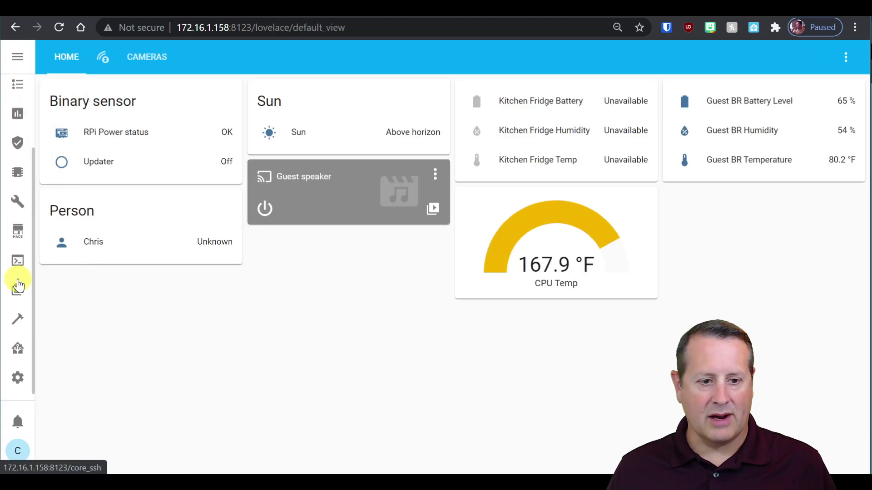
{"action": "left_click", "coordinate": [21, 375]}
{"action": "left_click", "coordinate": [538, 173]}
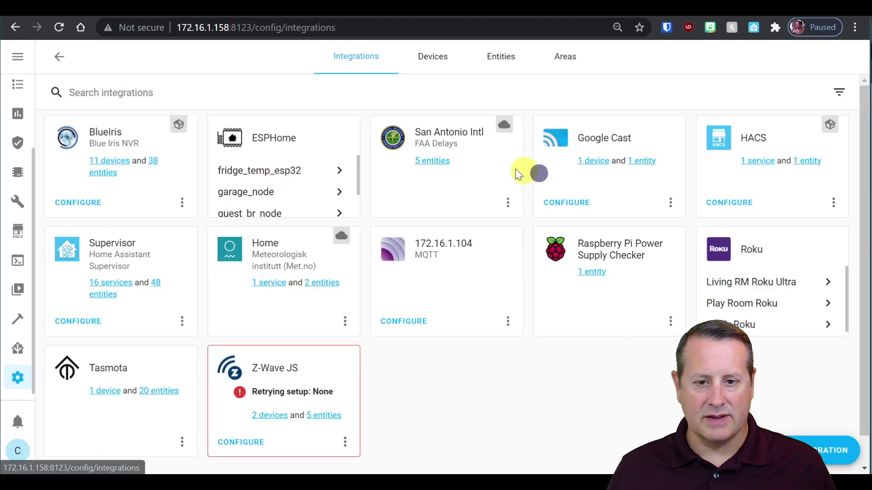
{"action": "left_click", "coordinate": [104, 391]}
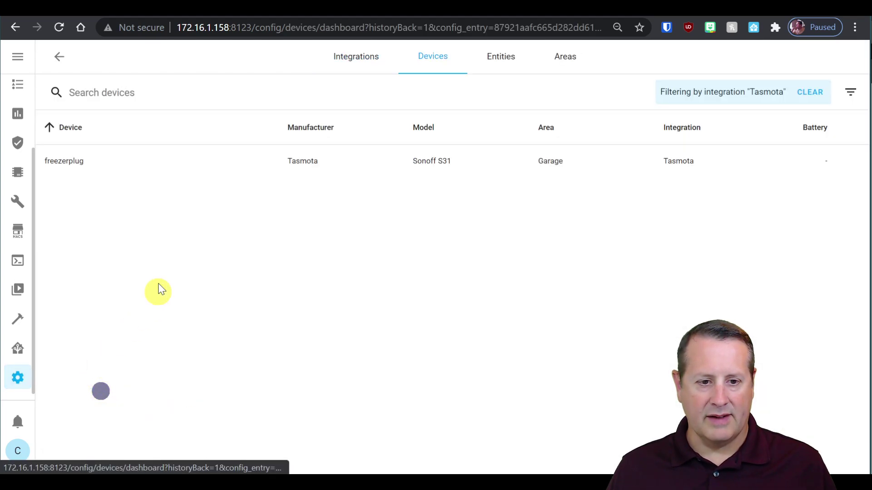
{"action": "left_click", "coordinate": [70, 176]}
{"action": "scroll", "coordinate": [469, 334], "scroll_direction": "down", "scroll_amount": 5}
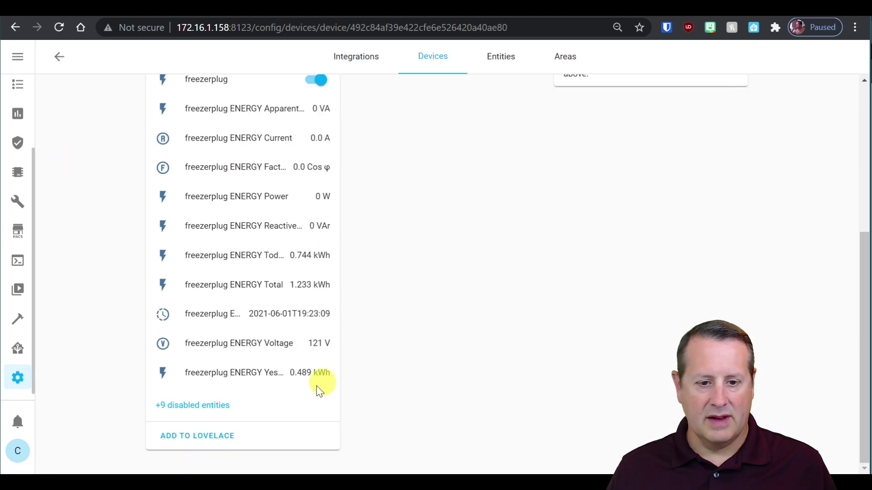
Step: Add the suggested freezerplug entities card to the Home view of the Default Lovelace dashboard
{"action": "left_click", "coordinate": [218, 439]}
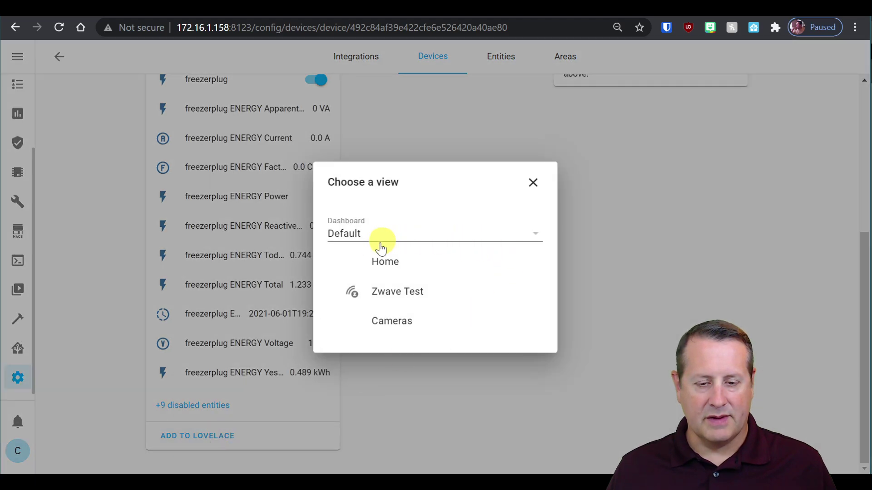
{"action": "left_click", "coordinate": [390, 264]}
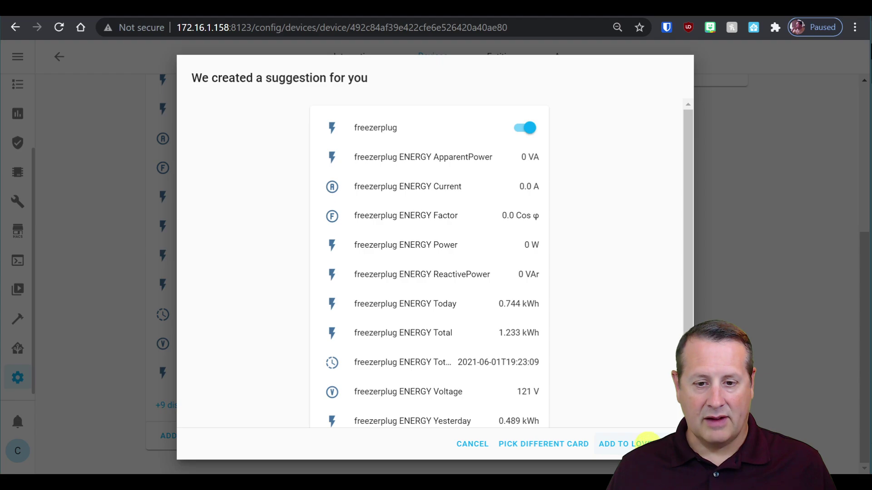
{"action": "left_click", "coordinate": [647, 443]}
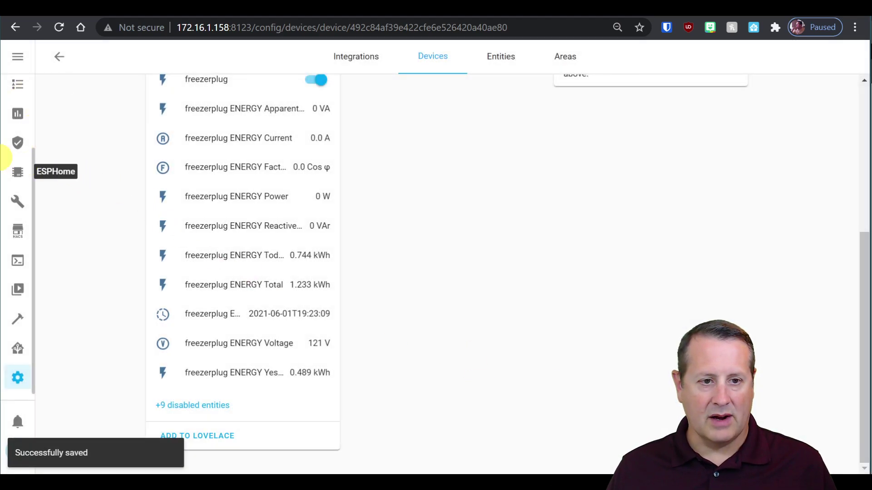
Step: Open the Overview dashboard and examine the freezerplug card's switch and energy entities in the Home view
{"action": "scroll", "coordinate": [13, 136], "scroll_direction": "up", "scroll_amount": 7}
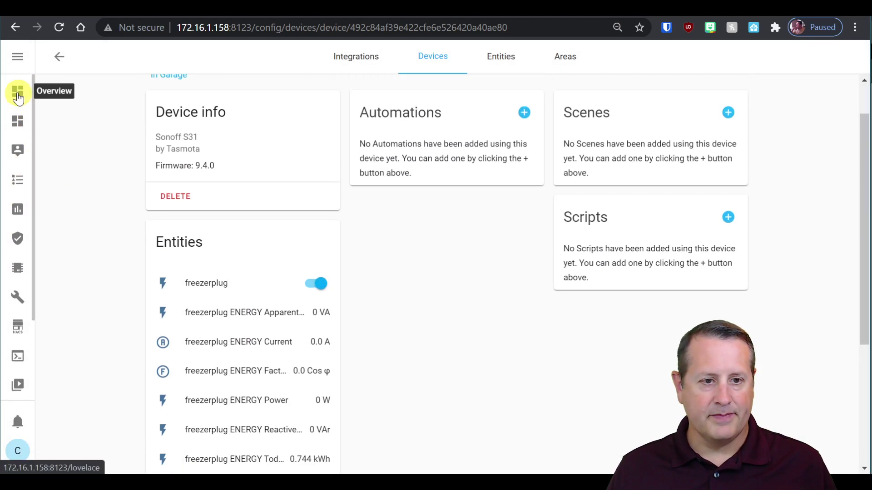
{"action": "left_click", "coordinate": [18, 98]}
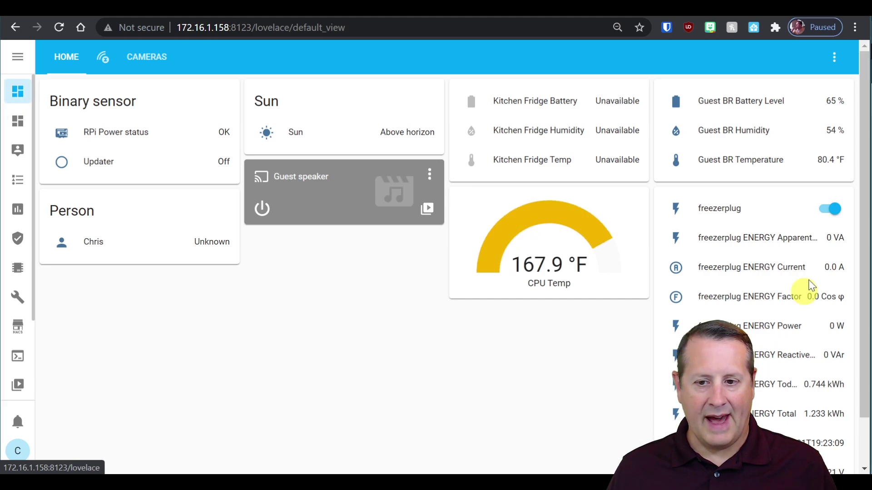
{"action": "scroll", "coordinate": [825, 321], "scroll_direction": "down", "scroll_amount": 1}
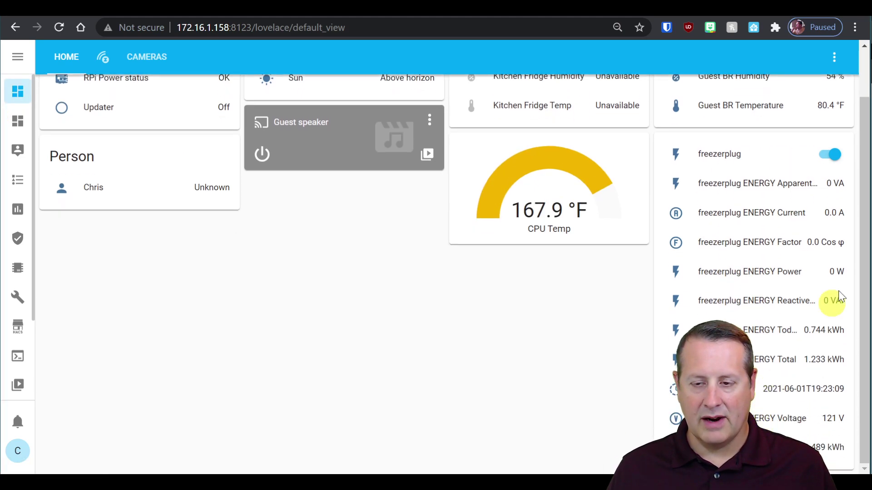
{"action": "left_click", "coordinate": [831, 157]}
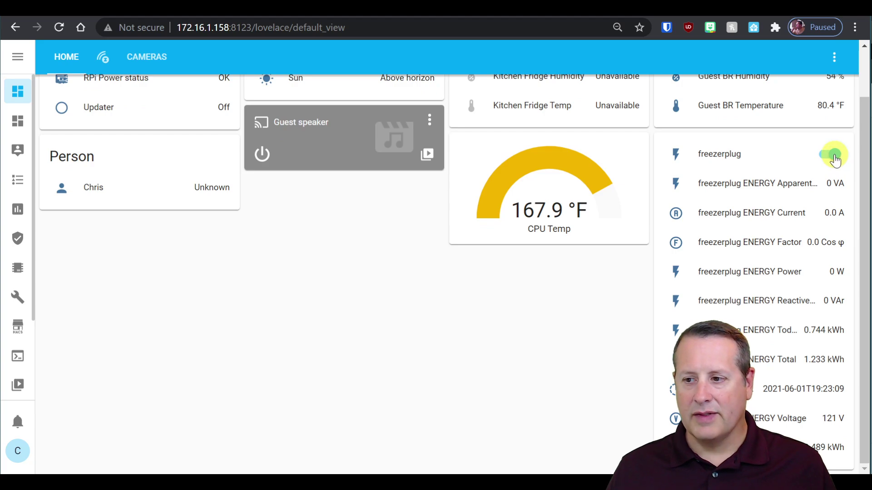
Step: Put the Overview dashboard into edit mode and open its raw configuration for editing
{"action": "left_click", "coordinate": [834, 57]}
{"action": "left_click", "coordinate": [824, 92]}
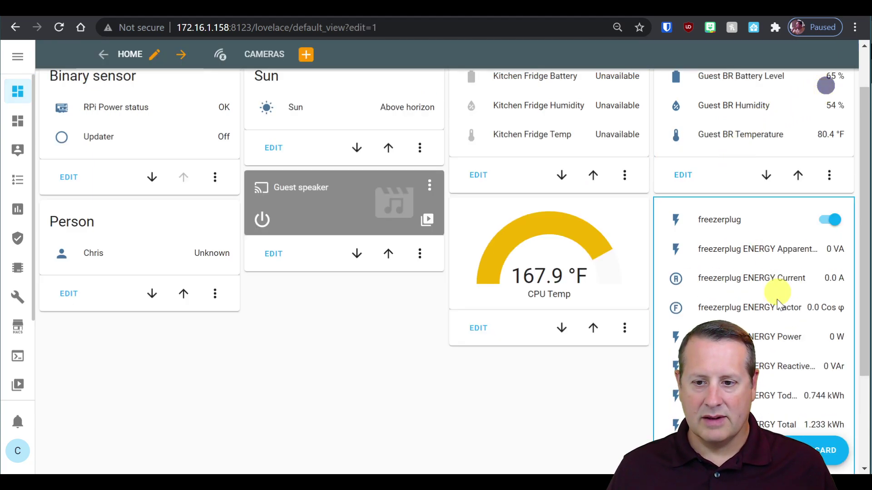
{"action": "left_click", "coordinate": [834, 57]}
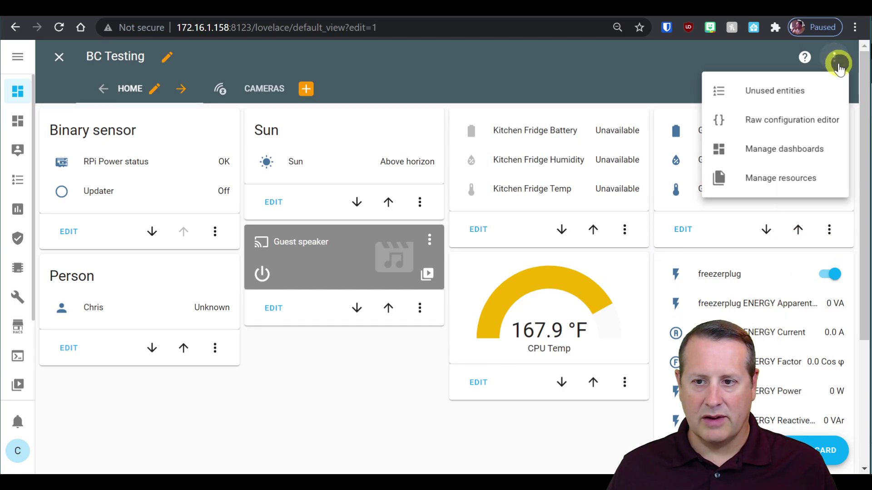
{"action": "left_click", "coordinate": [776, 120]}
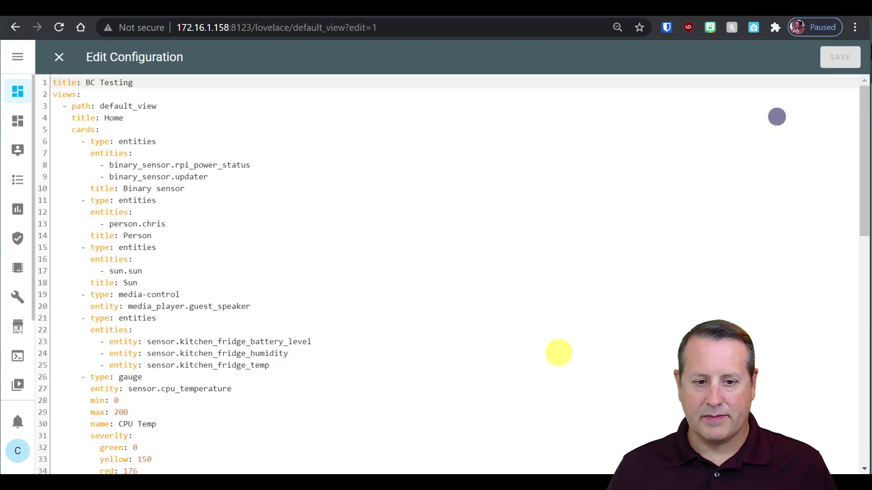
Step: Cut the whole freezerplug entities card block out of the Home view's cards, from its type line through sensor.freezerplug_energy_yesterday
{"action": "scroll", "coordinate": [152, 363], "scroll_direction": "down", "scroll_amount": 13}
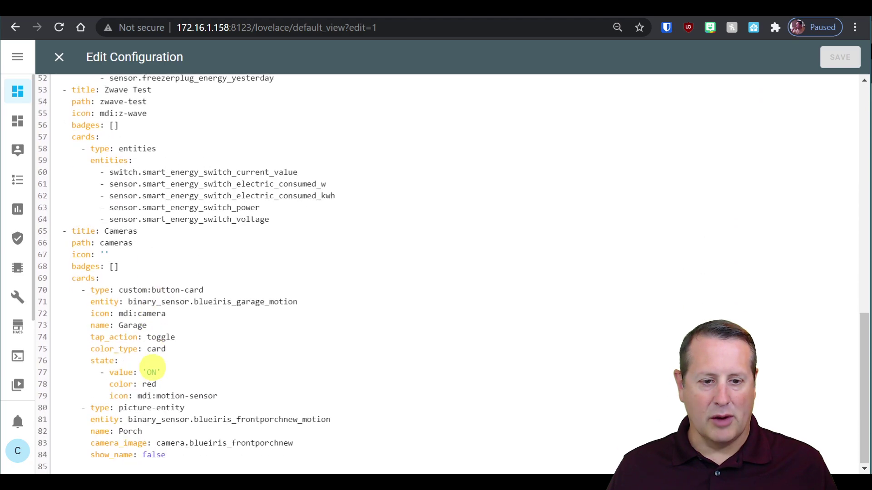
{"action": "scroll", "coordinate": [155, 370], "scroll_direction": "up", "scroll_amount": 6}
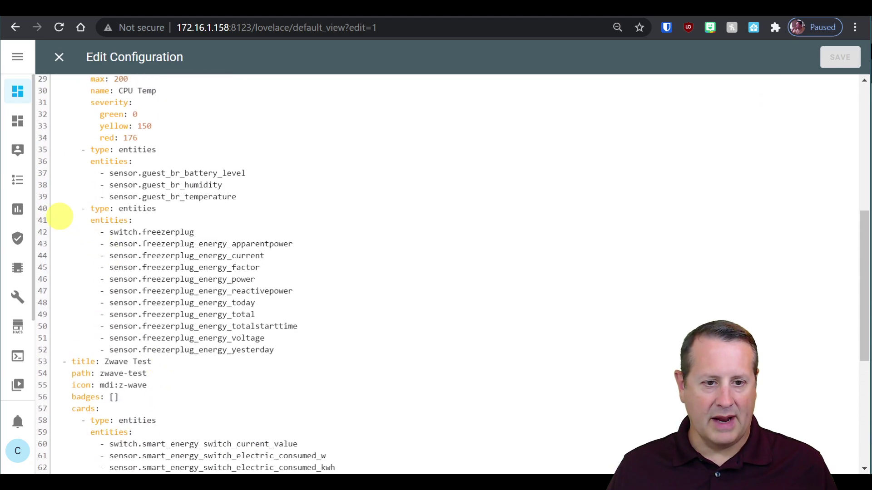
{"action": "left_click_drag", "start_coordinate": [55, 209], "coordinate": [275, 351]}
{"action": "key", "text": "ctrl+c"}
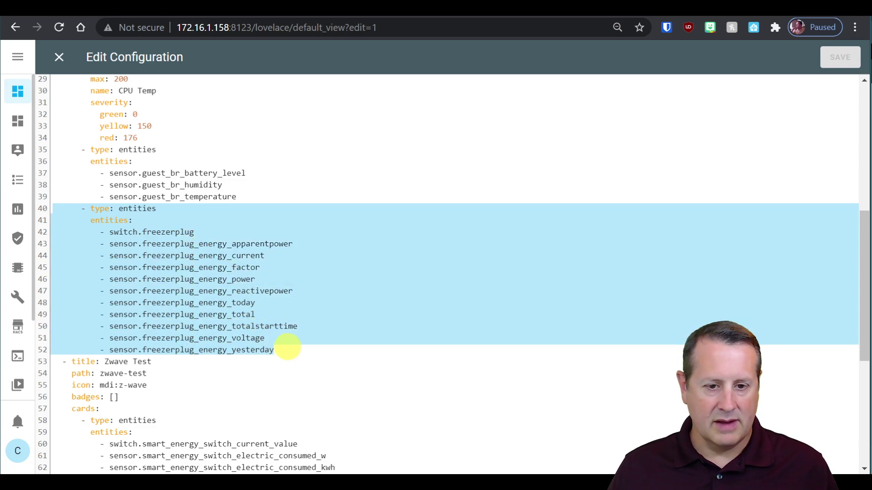
{"action": "key", "text": "Delete"}
Step: Paste the freezerplug block as the first card under the Home view's cards, then save the configuration and finish editing the dashboard
{"action": "scroll", "coordinate": [292, 342], "scroll_direction": "up", "scroll_amount": 7}
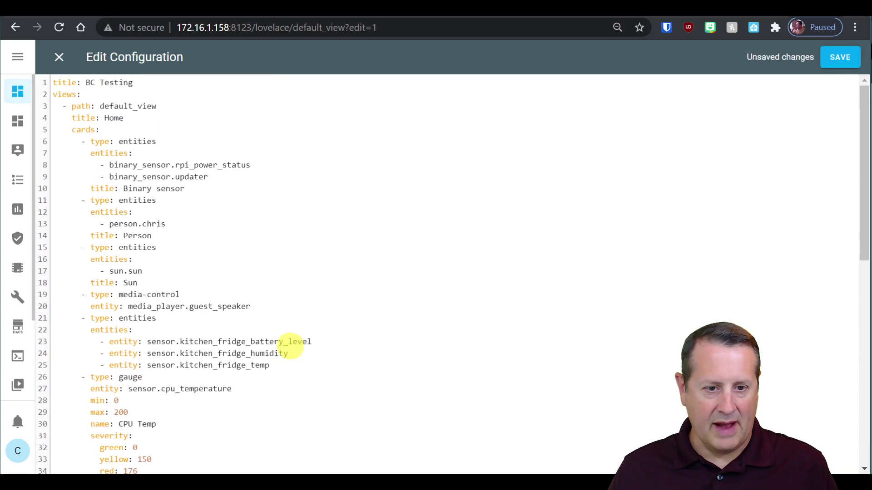
{"action": "left_click", "coordinate": [125, 133]}
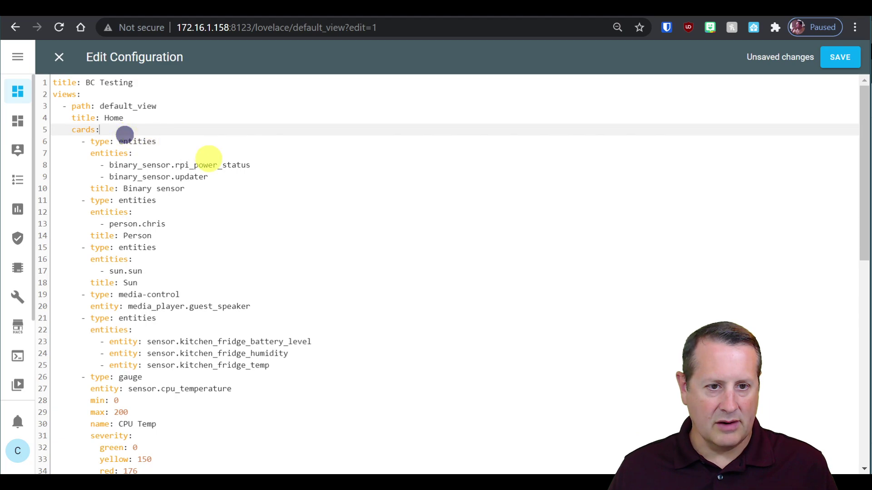
{"action": "key", "text": "Return"}
{"action": "key", "text": "ctrl+v"}
{"action": "left_click", "coordinate": [840, 57]}
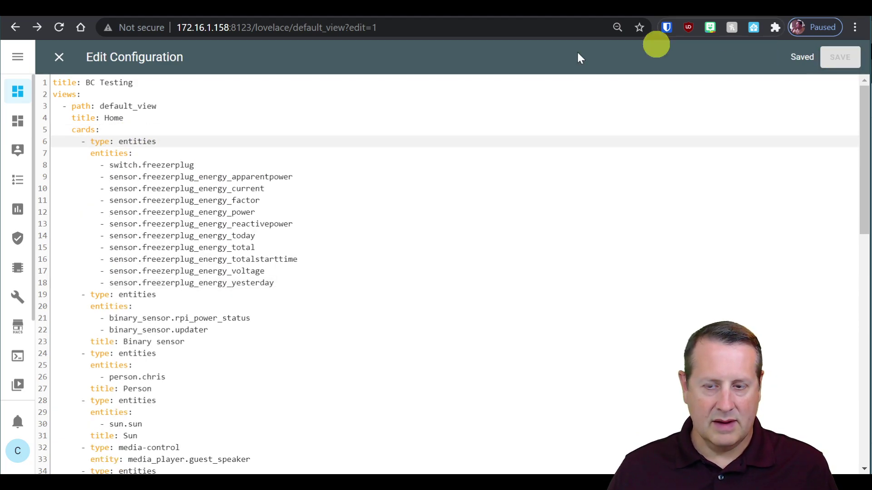
{"action": "left_click", "coordinate": [59, 57]}
{"action": "left_click", "coordinate": [68, 63]}
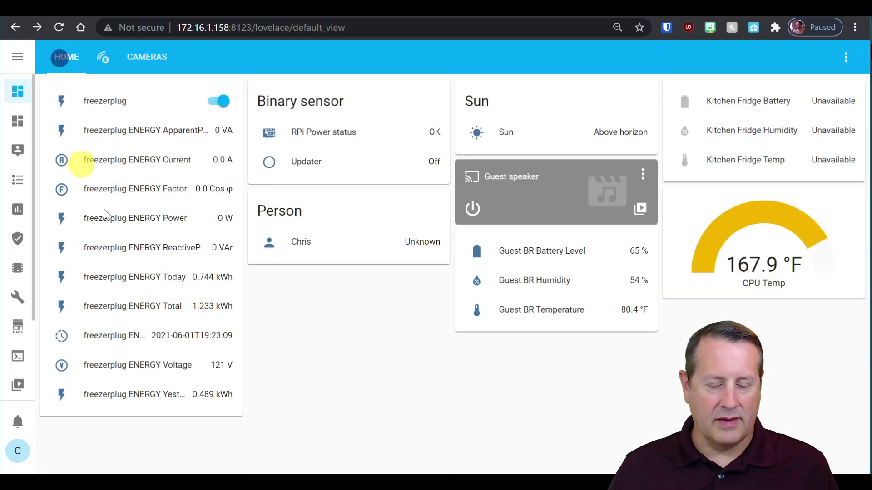